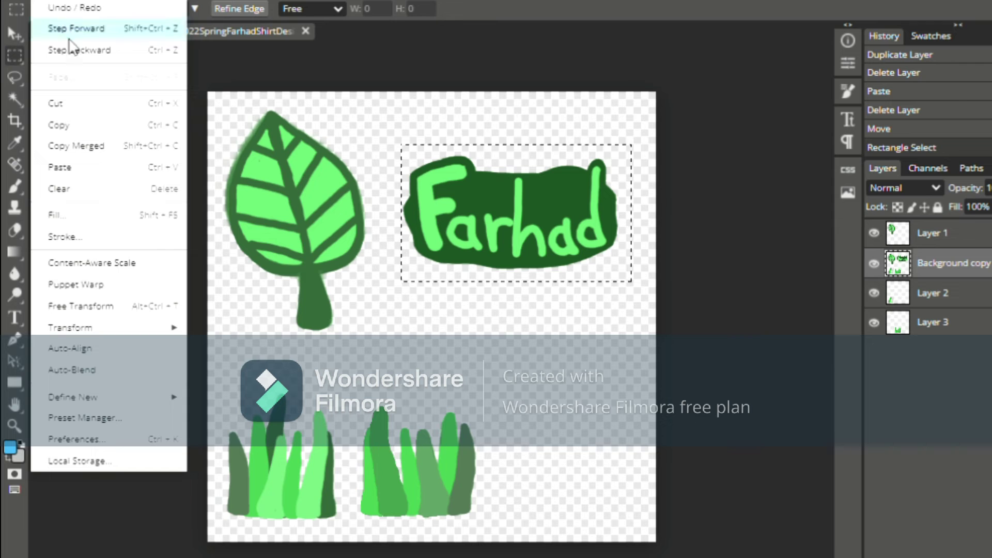
- Copy the selected lettering logo onto its own layer and delete the Background copy layer
click(62, 123)
click(44, 1)
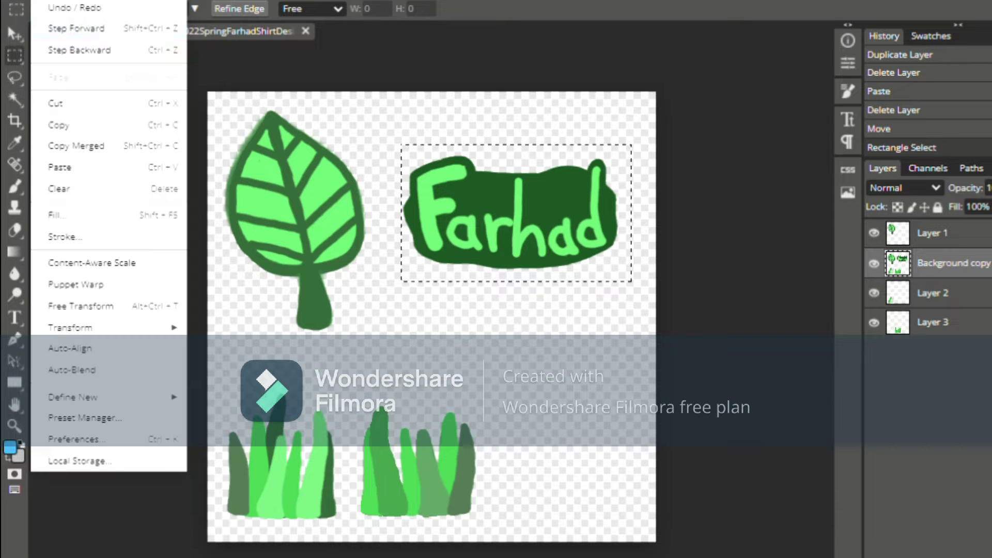
click(60, 167)
click(965, 295)
right_click(964, 298)
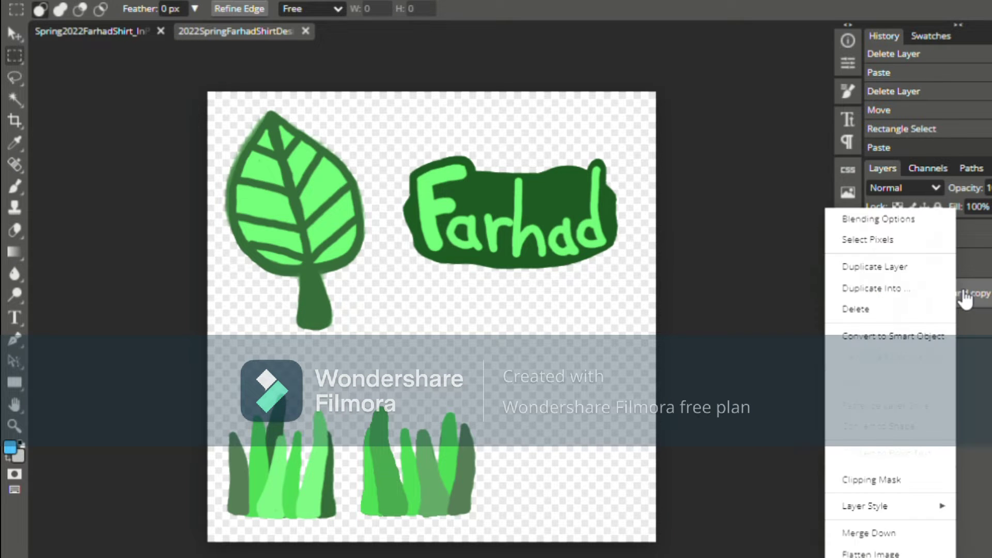
click(880, 310)
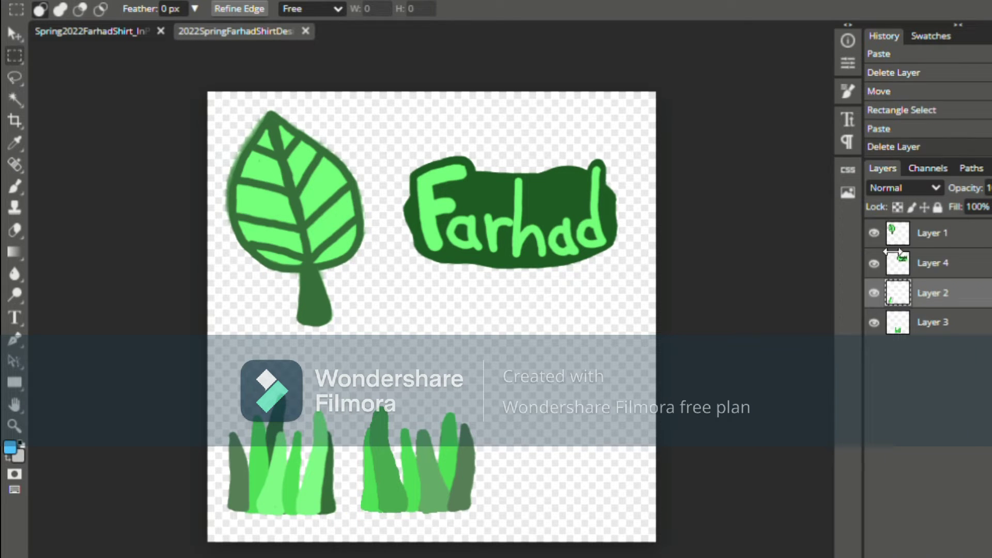
- Transfer the lettering logo layer into the shirt template and scale it to 31.01% by 25.82% on the front torso panel
click(936, 266)
click(12, 33)
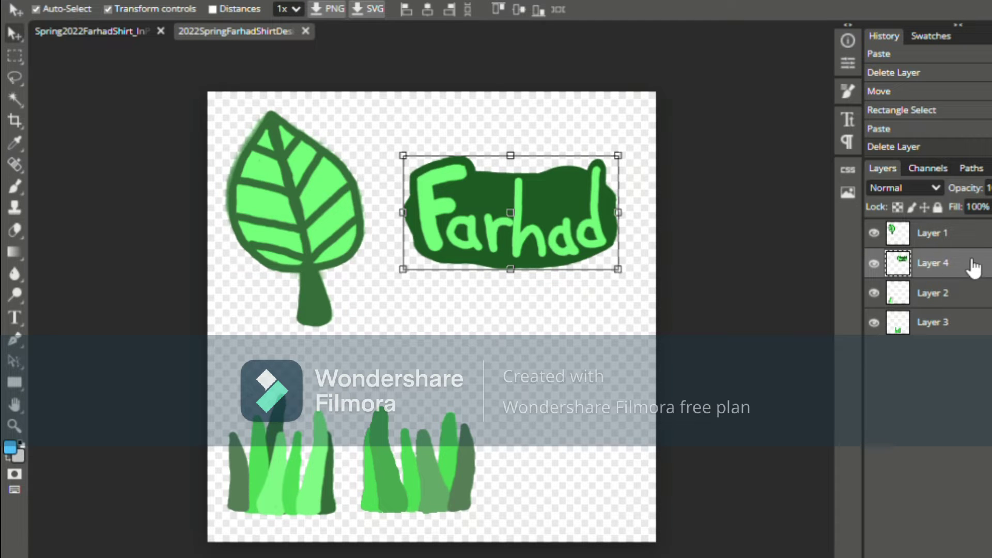
drag(84, 35, 87, 34)
scroll(618, 195, up, 3)
drag(286, 107, 163, 155)
scroll(157, 117, up, 2)
drag(432, 225, 407, 212)
drag(330, 192, 337, 189)
scroll(444, 207, down, 3)
scroll(344, 287, up, 4)
scroll(348, 296, down, 4)
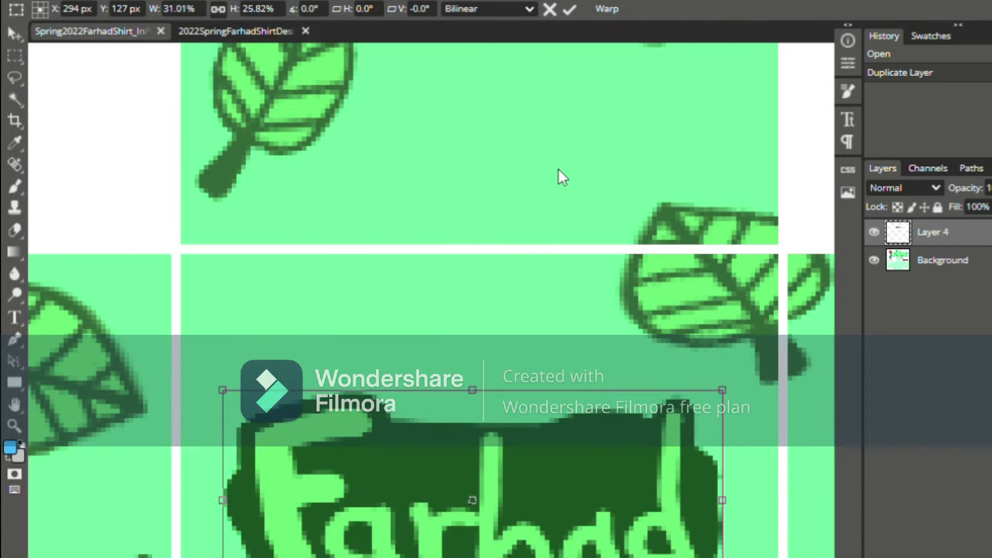
- Select part of the white seam above the front torso panel and copy it from Background onto a new layer
click(14, 56)
drag(288, 246, 619, 253)
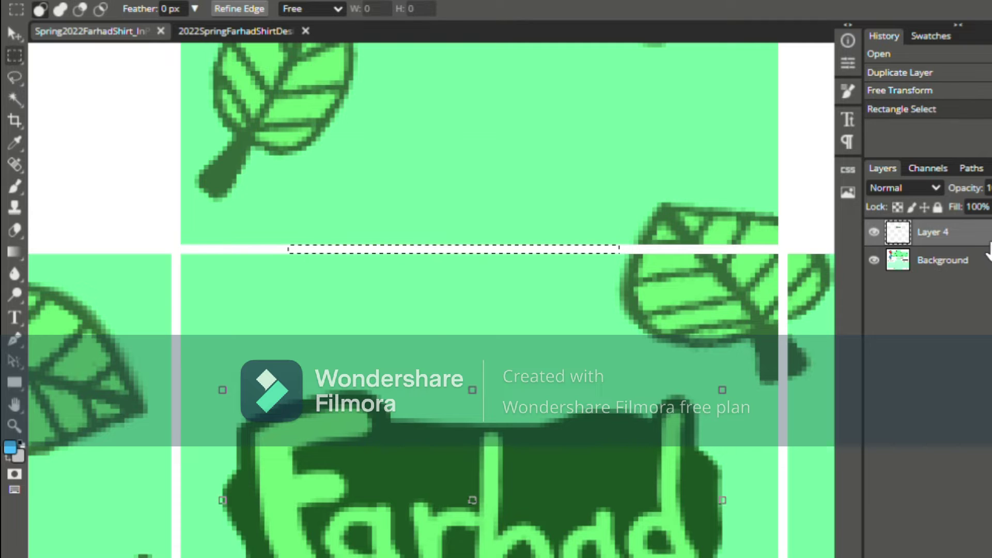
click(26, 2)
click(79, 124)
click(944, 277)
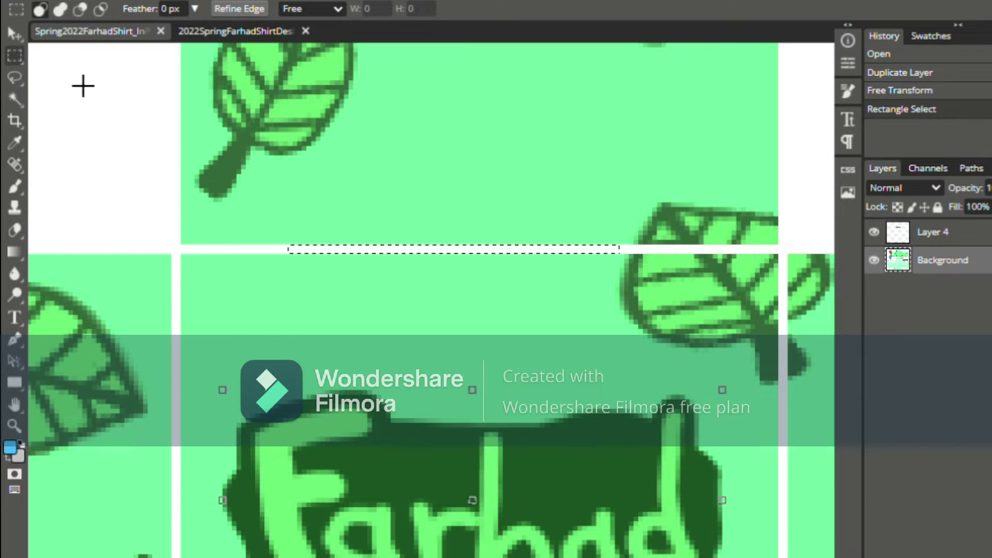
click(62, 2)
click(120, 126)
click(64, 2)
click(93, 167)
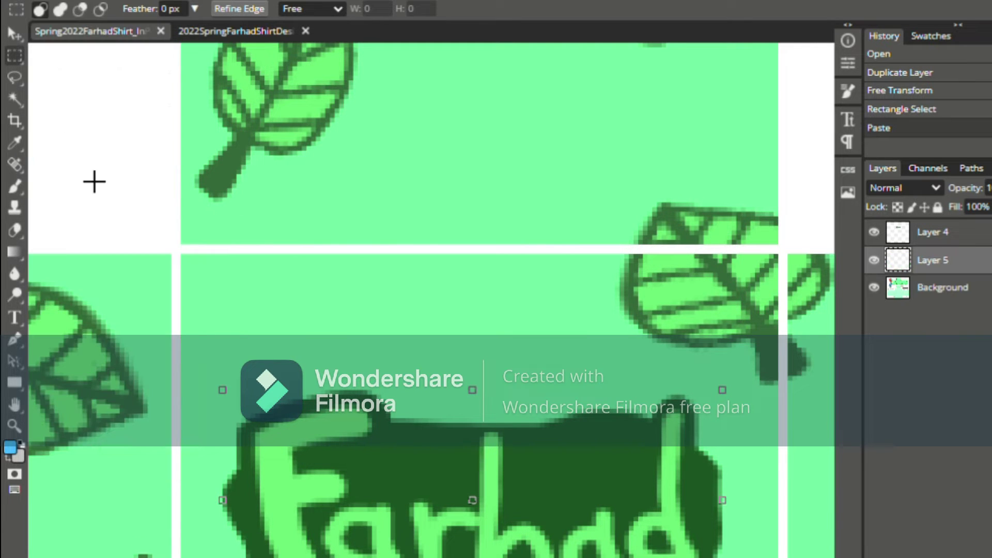
- Cut an elliptical neck hole out of the Background layer across the seam above the front torso panel, then deselect
click(14, 34)
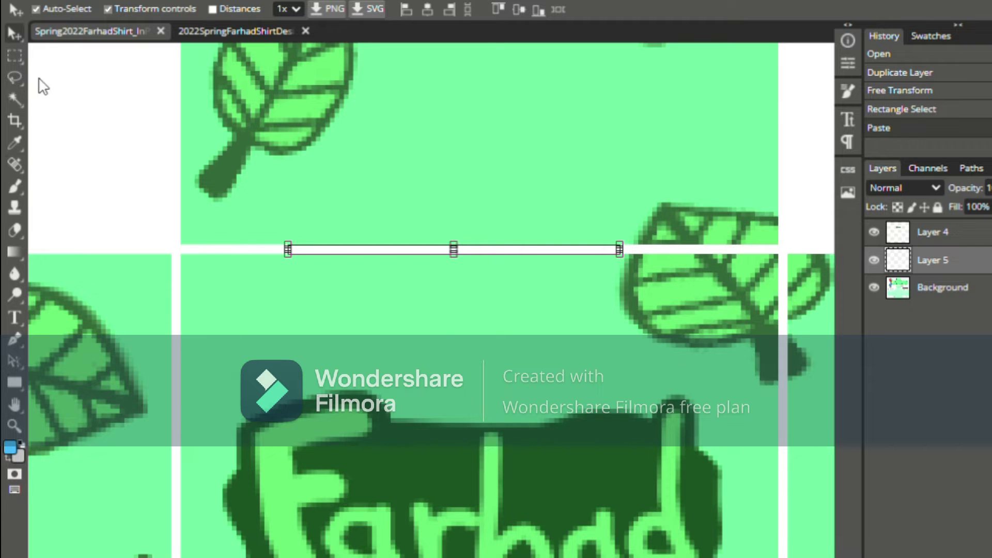
click(439, 317)
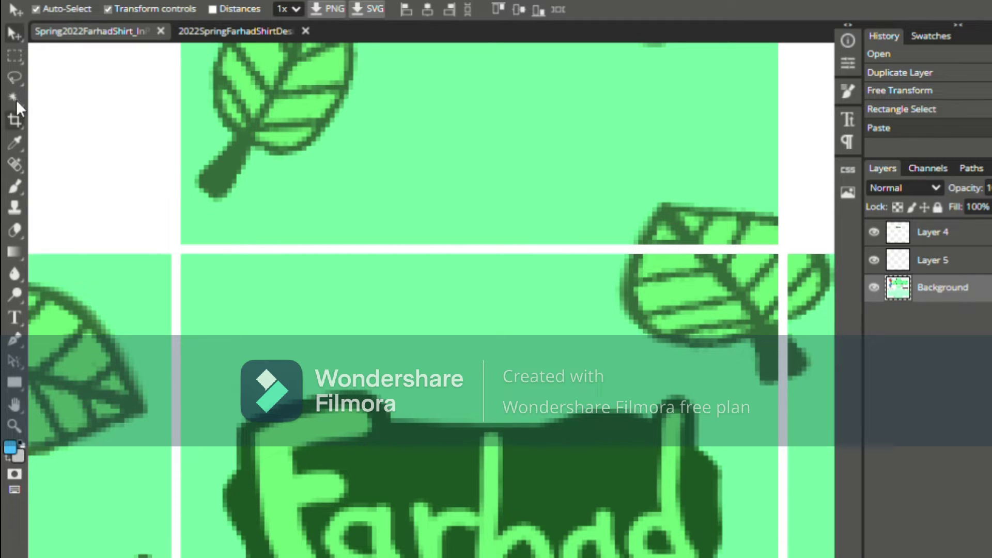
click(9, 60)
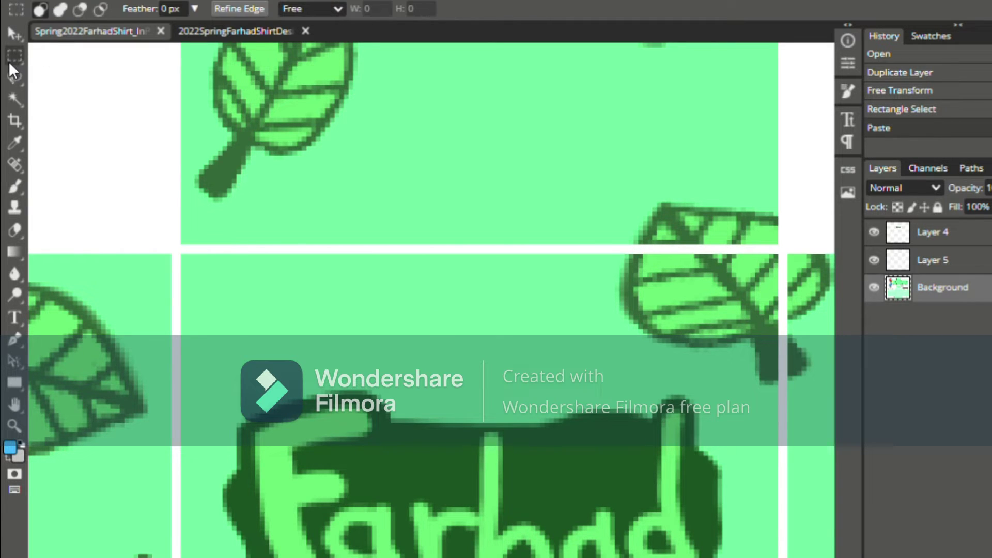
right_click(21, 60)
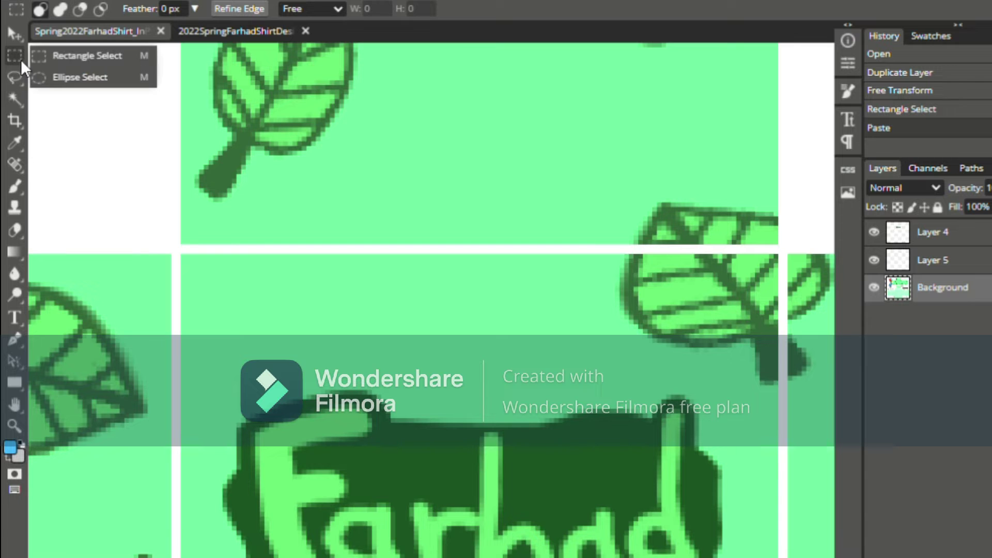
click(61, 74)
drag(345, 199, 647, 353)
drag(587, 277, 379, 225)
drag(353, 187, 603, 321)
key(Delete)
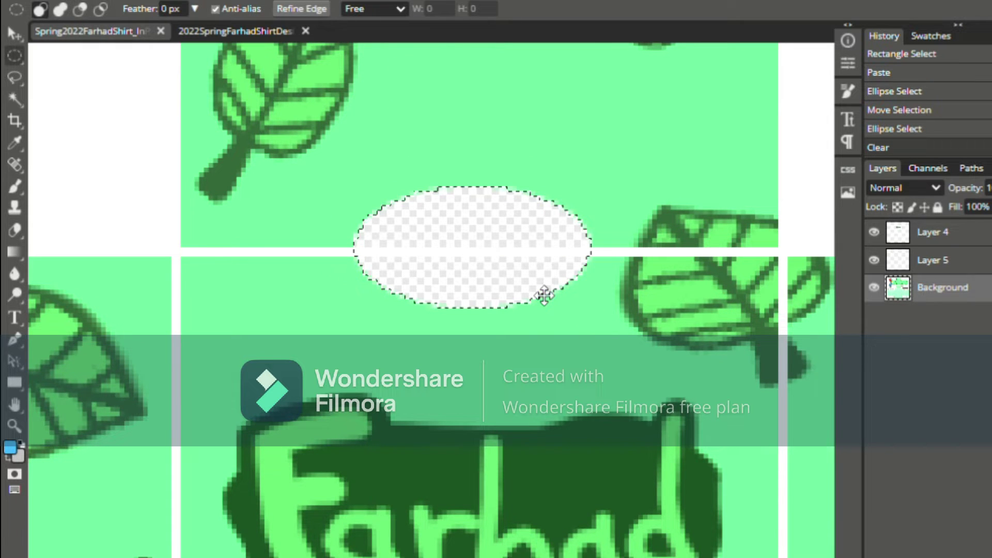
click(947, 236)
click(13, 33)
click(150, 1)
click(176, 29)
- Shift the copied seam strip right so it is centred over the neck hole and merge it into Background
scroll(720, 274, down, 2)
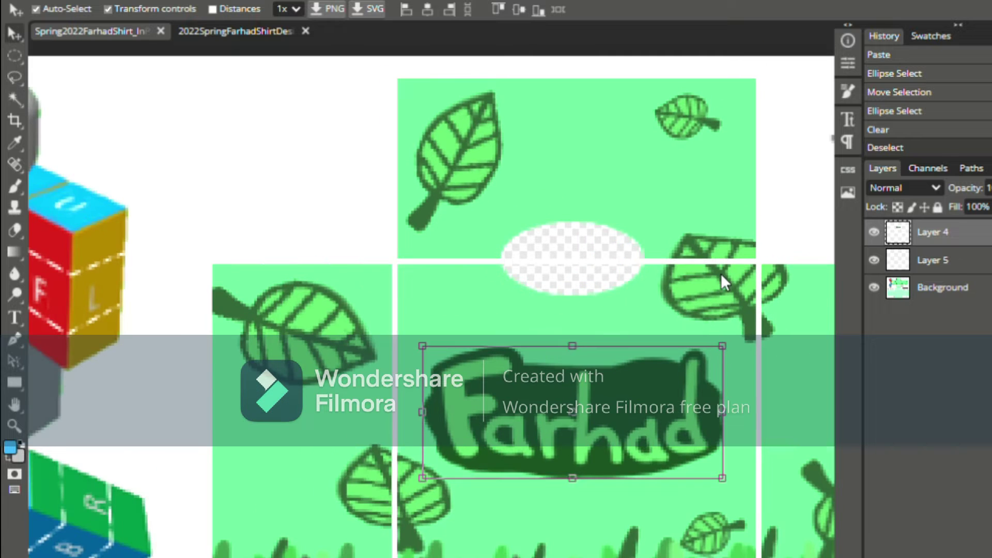
click(945, 269)
key(Right)
key(Right)
key(Right)
key(Right)
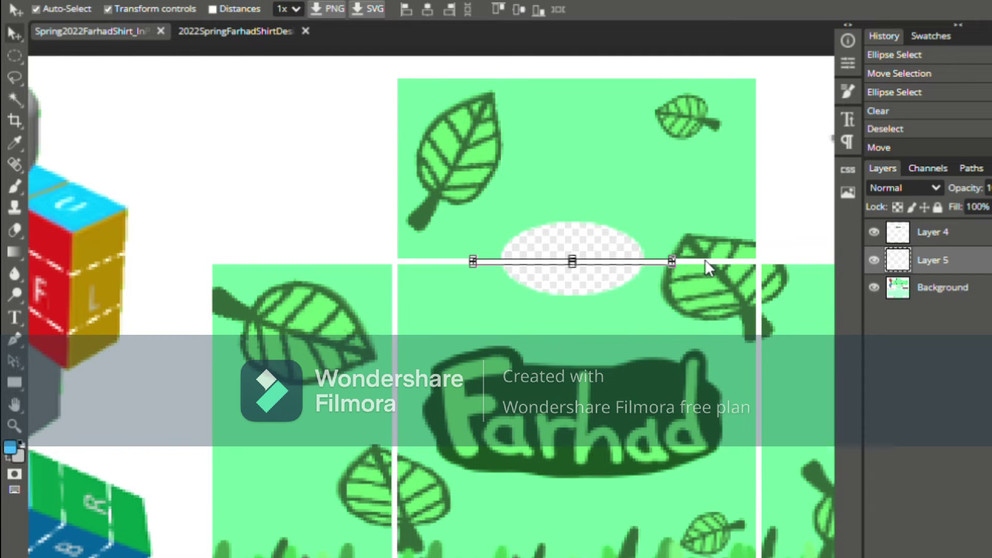
key(ctrl+e)
- Inspect the neck hole and the torso's side and back panels
scroll(541, 232, up, 5)
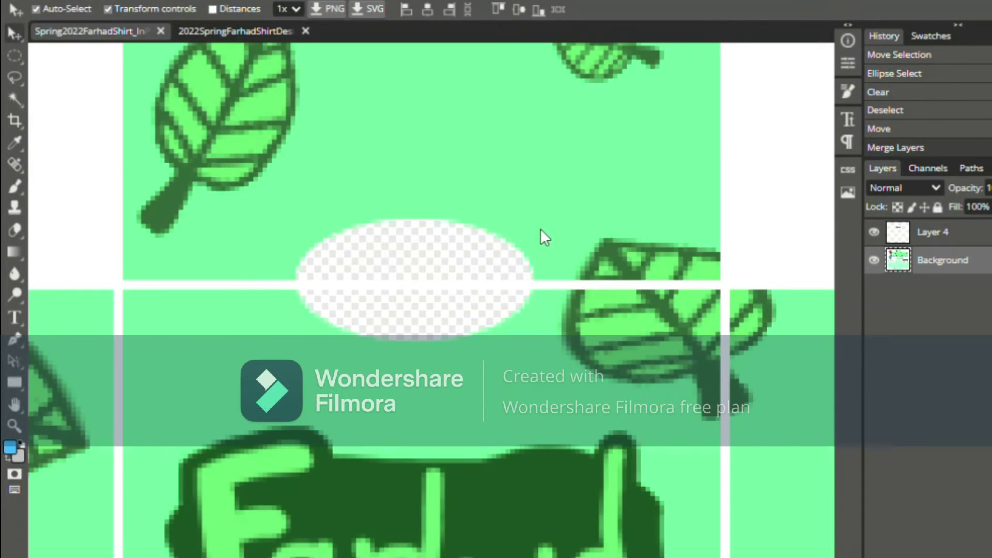
scroll(540, 229, down, 4)
scroll(541, 228, down, 2)
scroll(540, 228, up, 1)
scroll(541, 228, right, 3)
scroll(643, 287, up, 3)
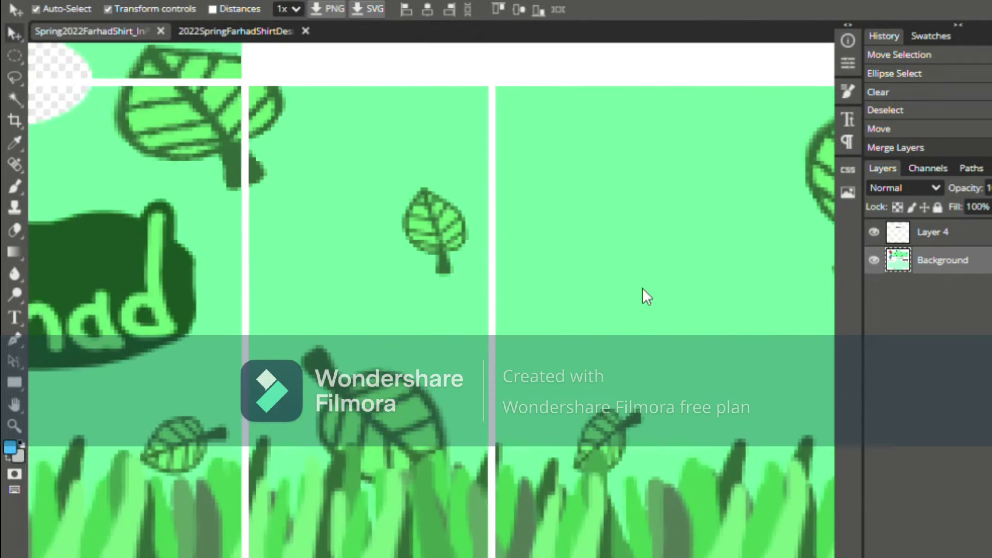
scroll(643, 287, right, 3)
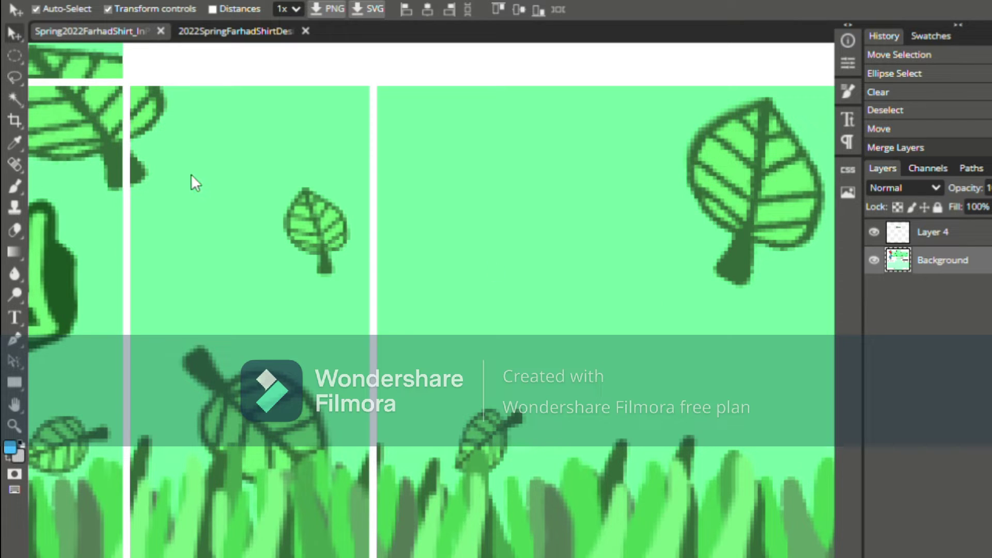
- Set the foreground colour to a medium green and the brush size to 3 px
click(10, 447)
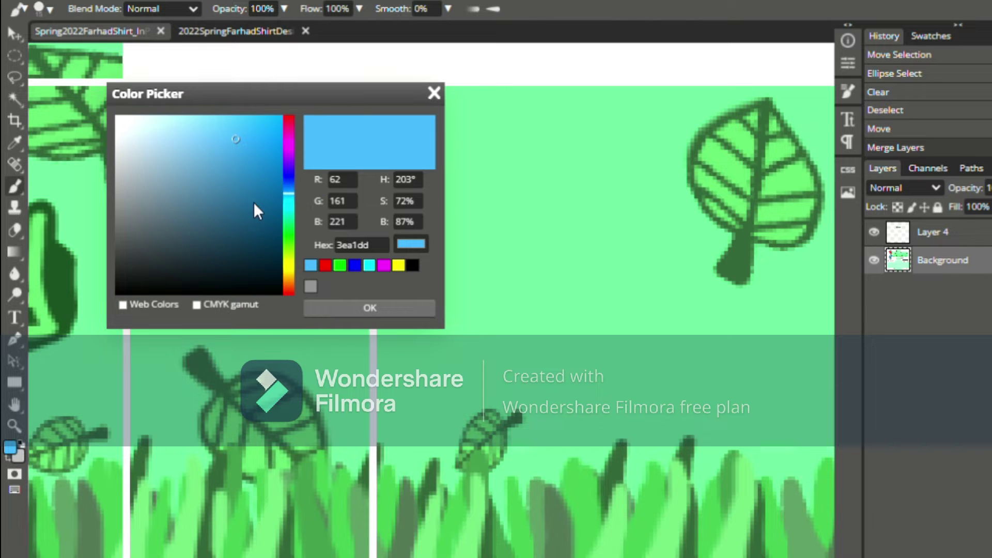
click(285, 224)
click(222, 193)
click(390, 309)
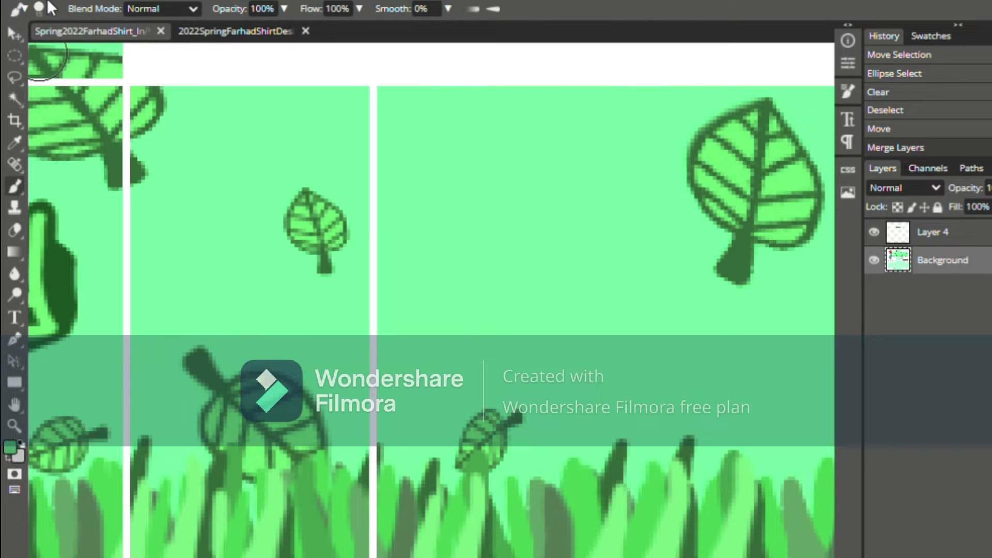
click(51, 9)
click(120, 46)
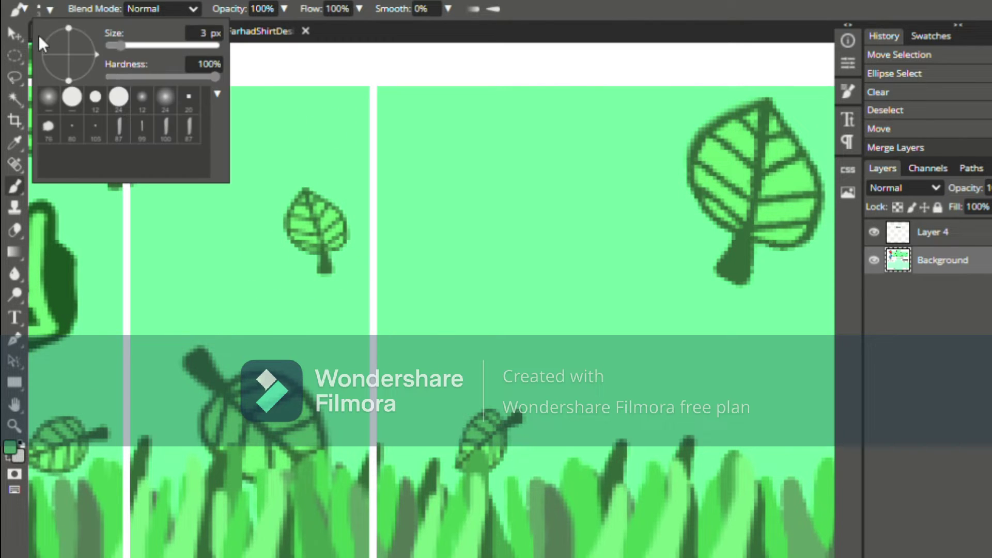
- Bring the leaf layer from the design document into the shirt template and shrink it to fit the torso's back panel
click(14, 33)
click(238, 32)
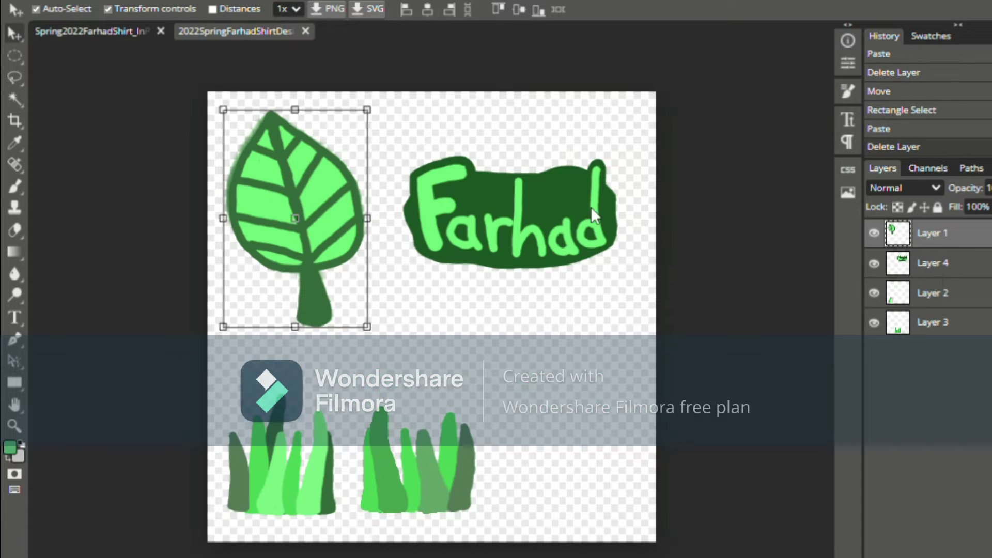
drag(235, 160, 272, 284)
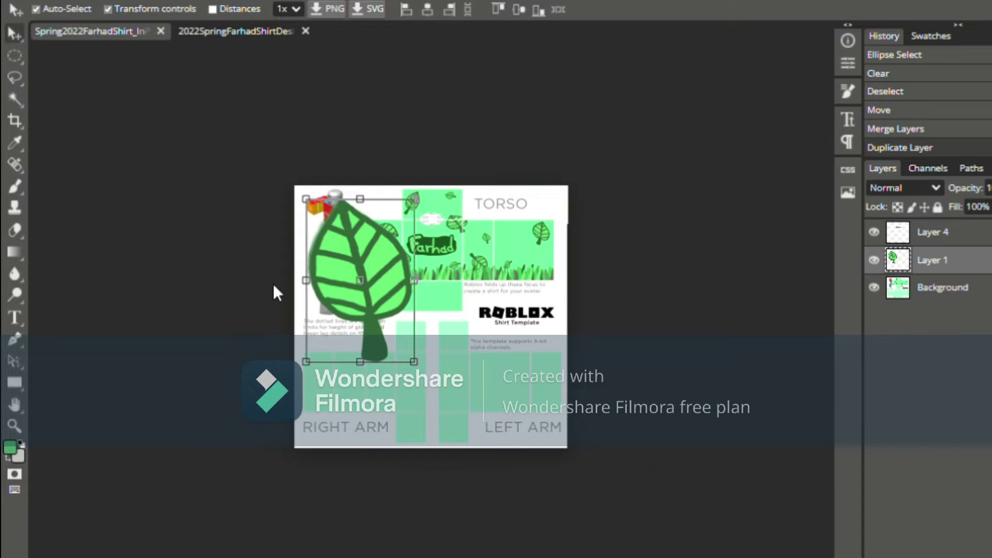
drag(192, 93, 609, 170)
scroll(610, 170, up, 5)
scroll(610, 170, up, 3)
drag(681, 417, 718, 449)
click(10, 449)
click(329, 309)
key(Return)
- Add a Color Overlay in the saved medium green to the new leaf layer
double_click(949, 254)
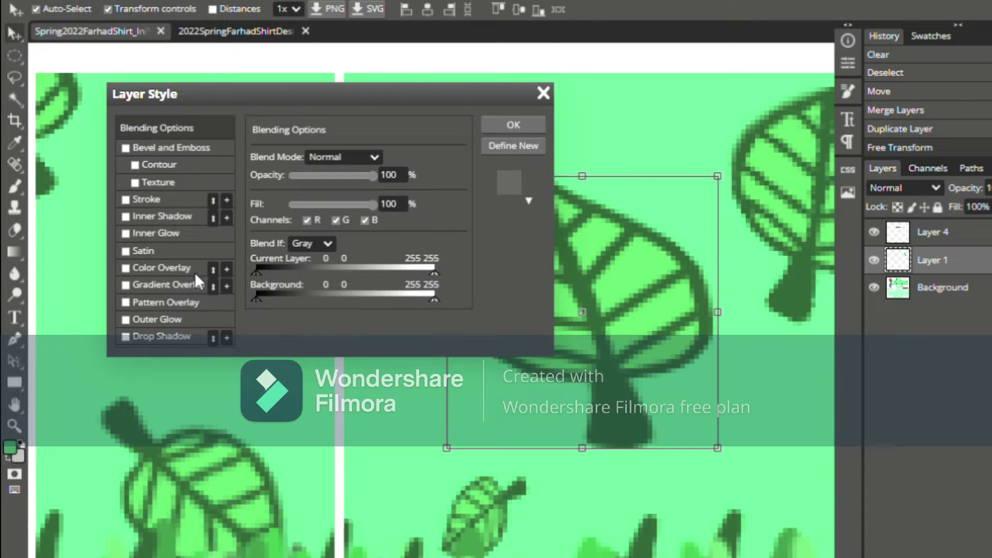
click(193, 269)
click(427, 176)
click(310, 265)
click(376, 304)
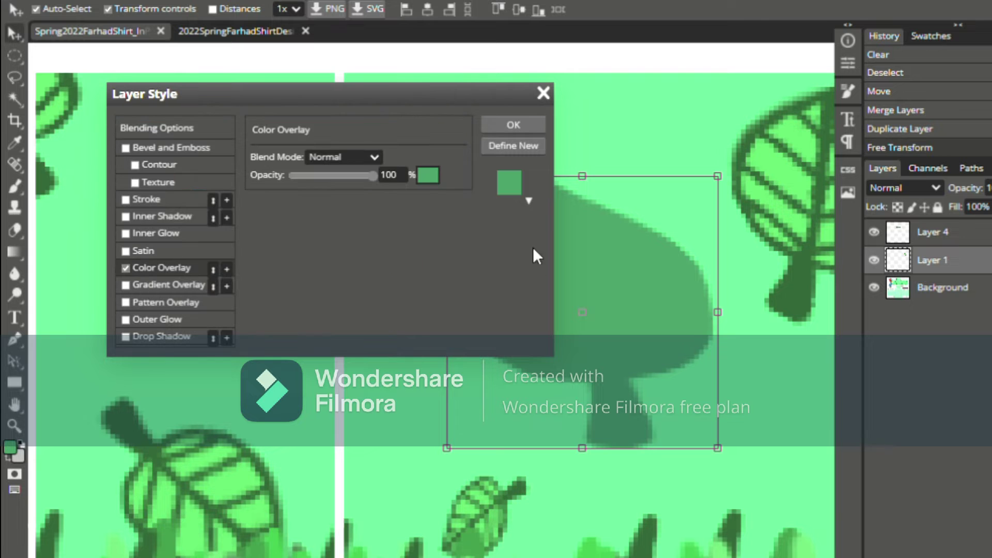
- Try a lower opacity and blend modes such as Darken, Dissolve, Soft Light, Lighter Color and Multiply on the leaf's Color Overlay
mouse_move(375, 175)
mouse_down()
mouse_move(345, 176)
mouse_move(370, 176)
mouse_up()
click(349, 158)
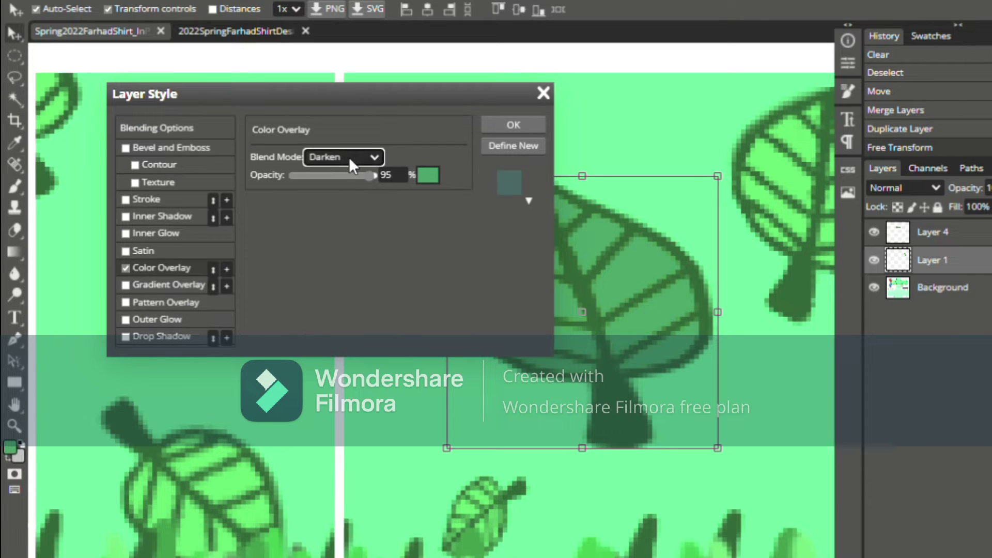
click(350, 192)
drag(369, 176, 423, 141)
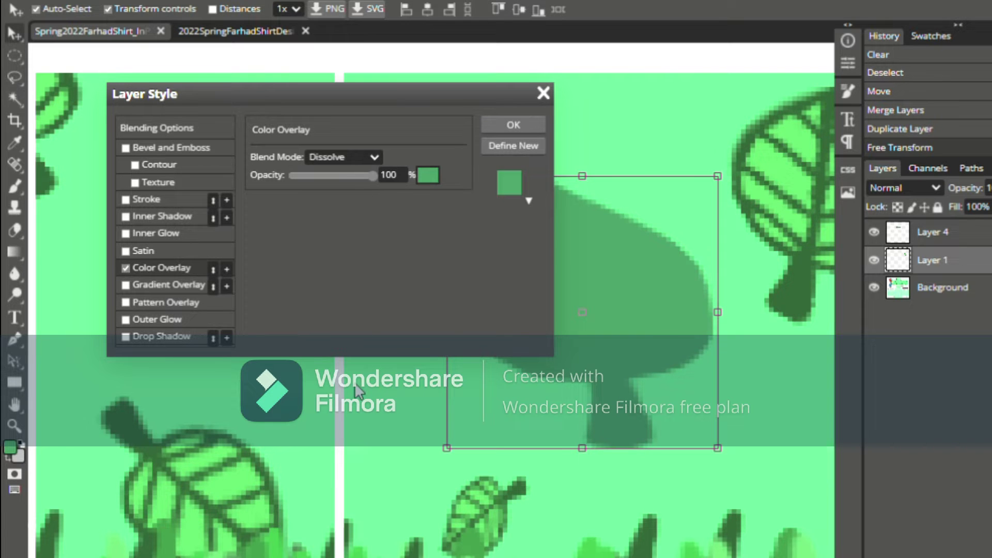
click(355, 385)
click(371, 156)
click(348, 401)
click(370, 157)
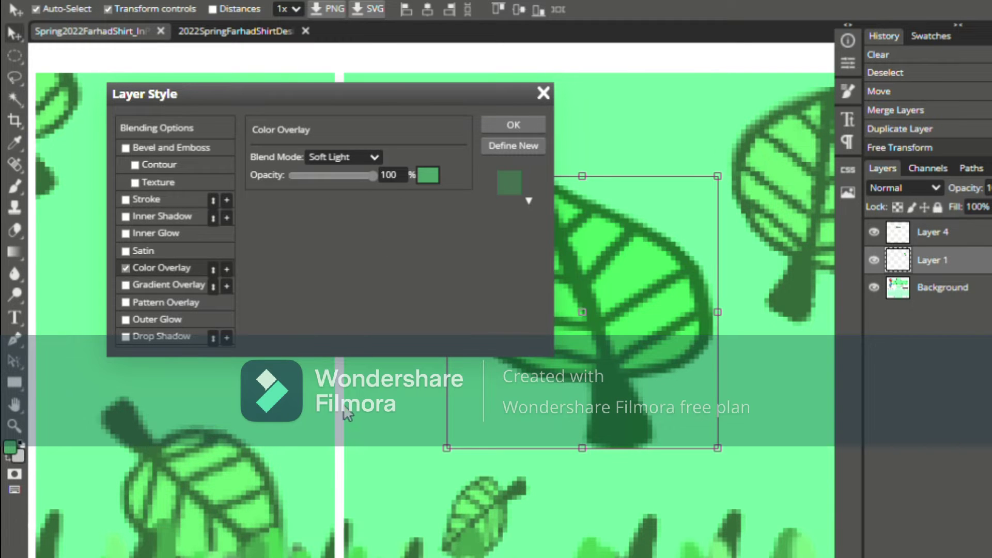
scroll(377, 157, down, 1)
scroll(351, 157, up, 3)
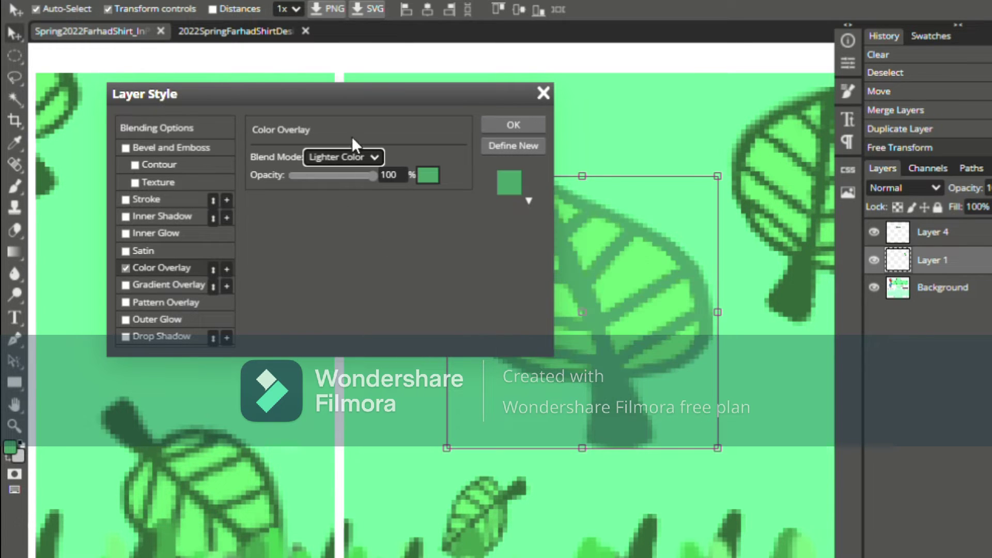
scroll(359, 157, up, 8)
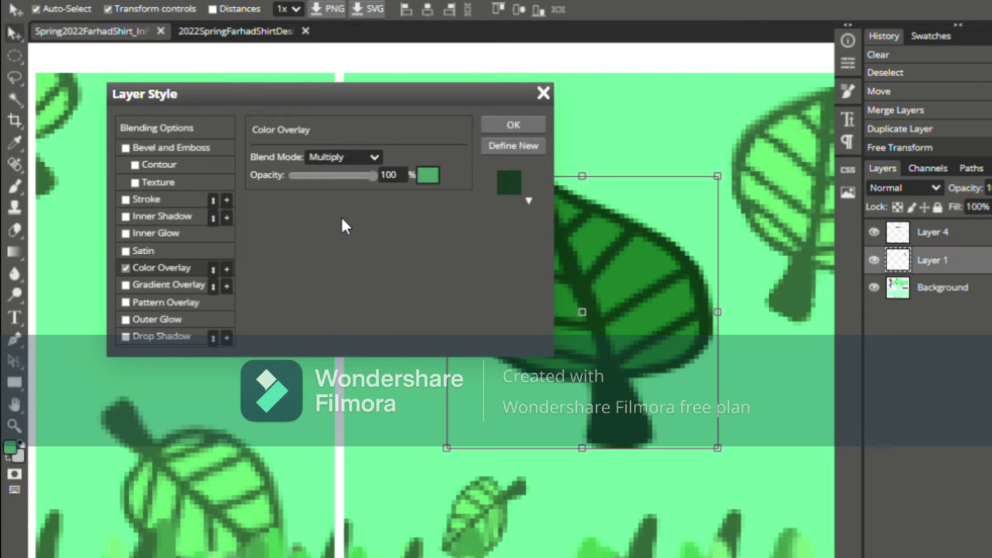
click(325, 178)
click(357, 159)
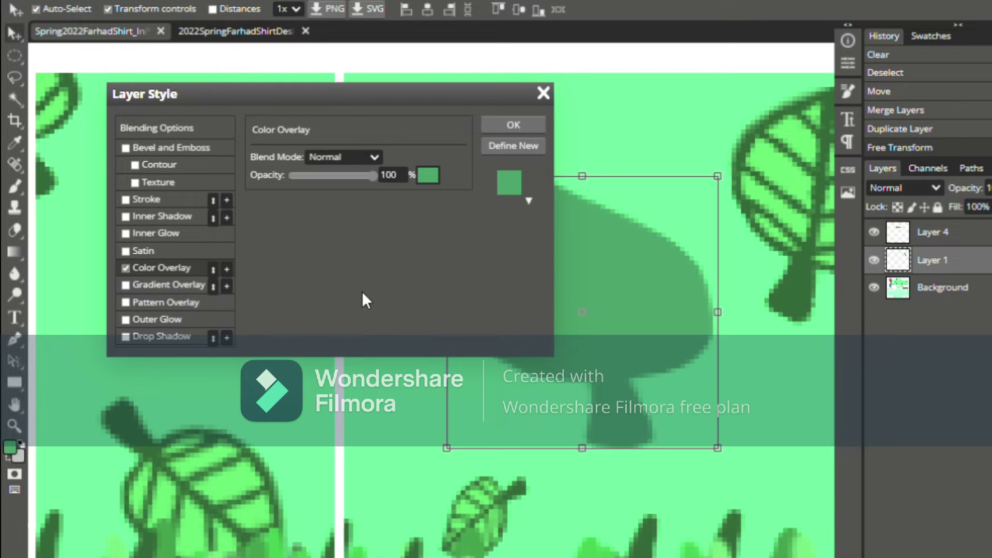
click(337, 438)
click(357, 161)
click(347, 179)
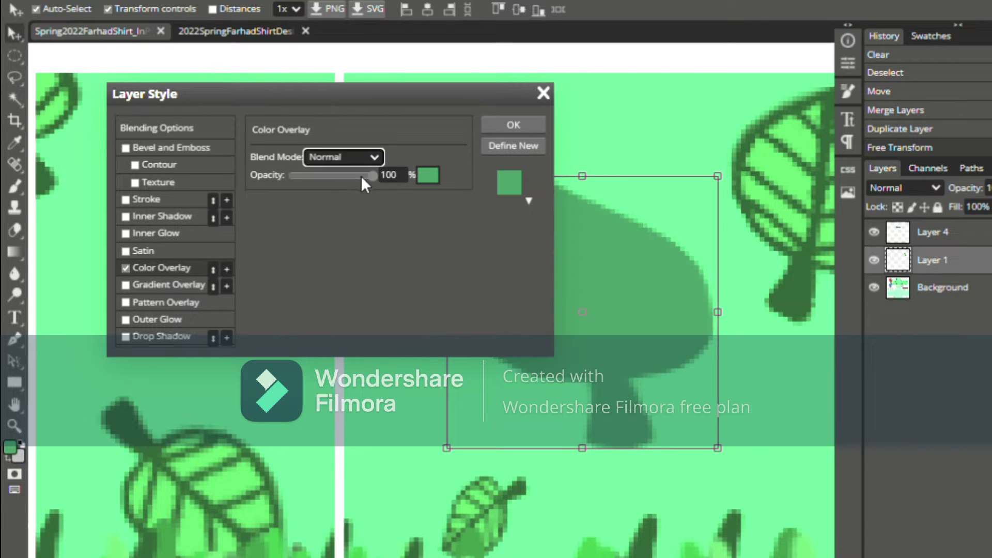
drag(375, 174, 367, 171)
scroll(372, 176, up, 12)
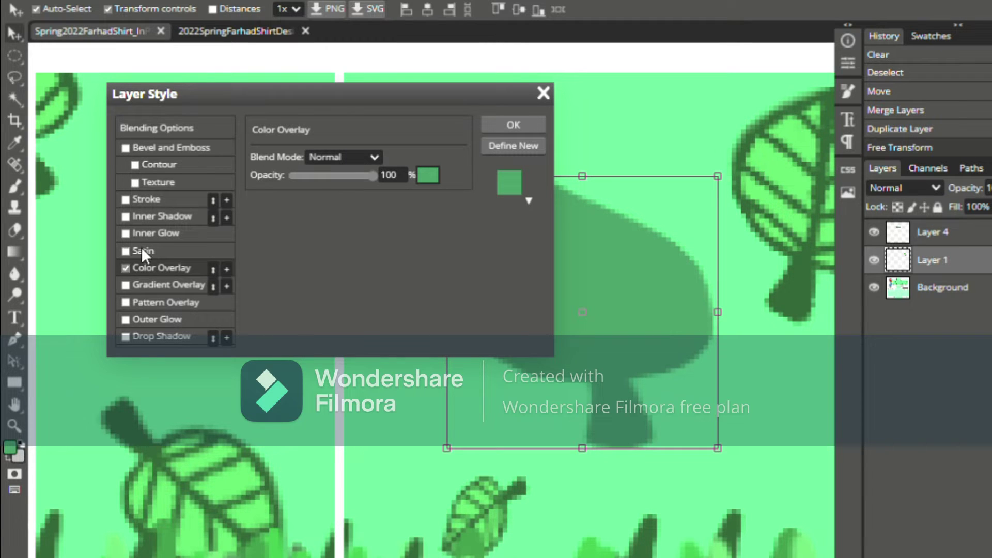
- Add an Inner Glow to the leaf and change the glow colour to a bright light green
click(163, 233)
click(262, 212)
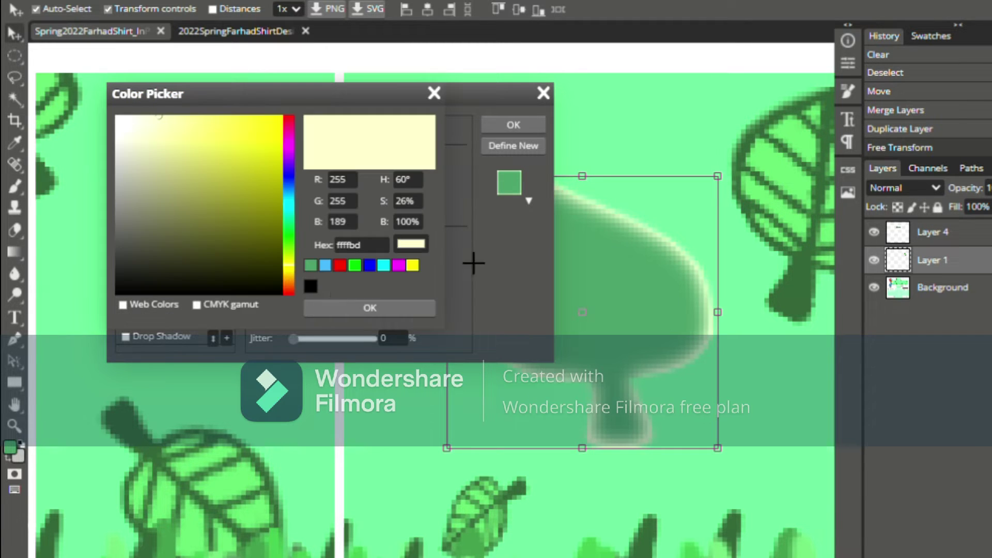
click(311, 265)
click(214, 150)
click(241, 173)
drag(250, 138, 238, 117)
click(356, 308)
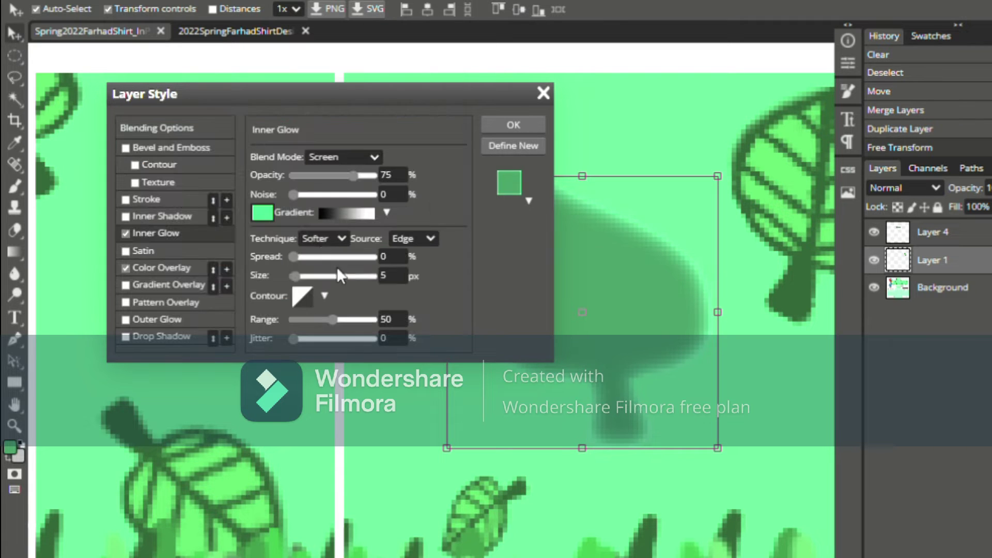
- Set the leaf's Inner Glow spread to 16% and its size to 7 px
click(306, 256)
drag(320, 275, 297, 276)
- Add an Outer Glow to the leaf in light green with 39% spread and 0 px size
click(145, 320)
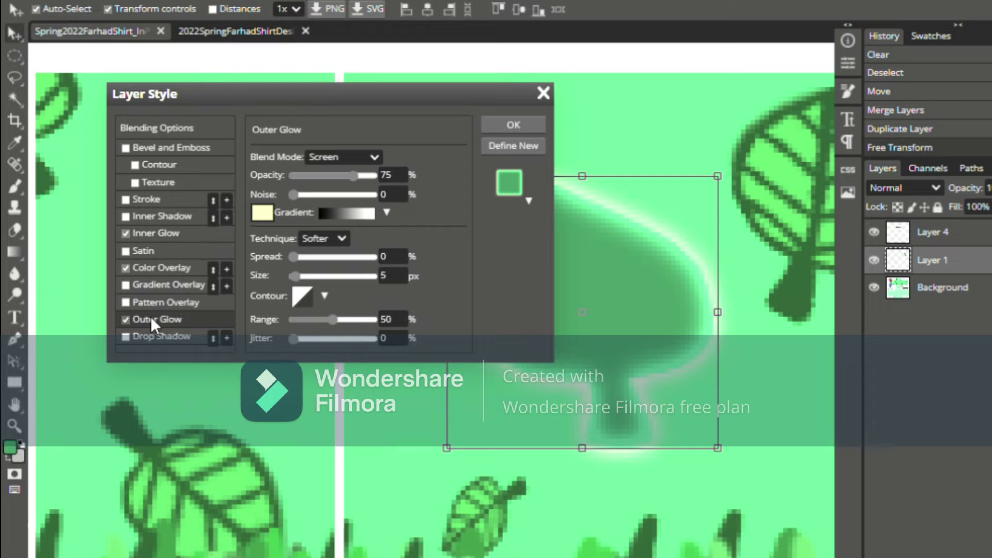
click(262, 214)
click(289, 237)
mouse_move(215, 132)
mouse_down()
mouse_move(232, 122)
mouse_move(209, 120)
mouse_move(195, 148)
mouse_move(216, 133)
mouse_up()
click(290, 230)
click(357, 308)
click(305, 277)
drag(304, 258, 294, 278)
click(297, 276)
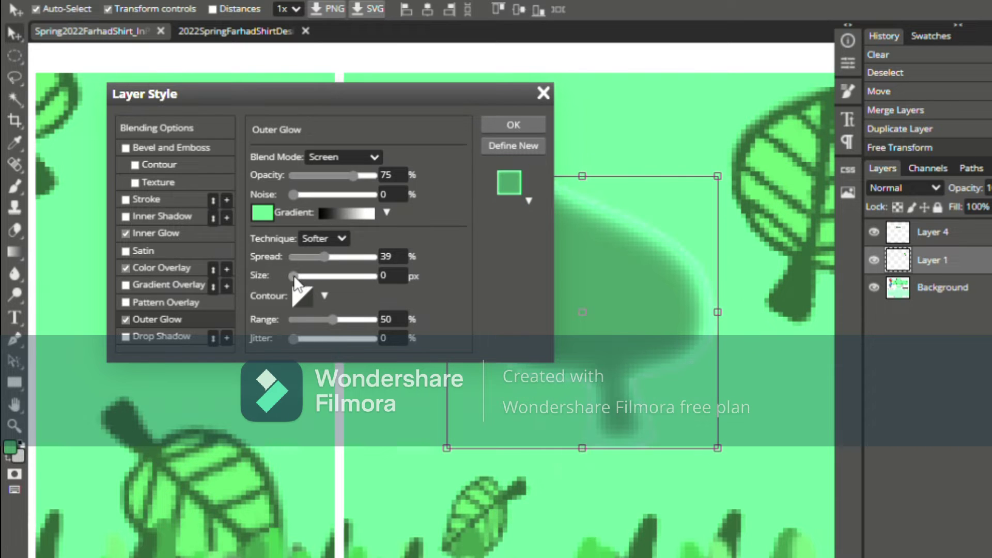
- Turn off the leaf's Inner Glow and apply a bright green Outer Glow 12 px in size
click(125, 233)
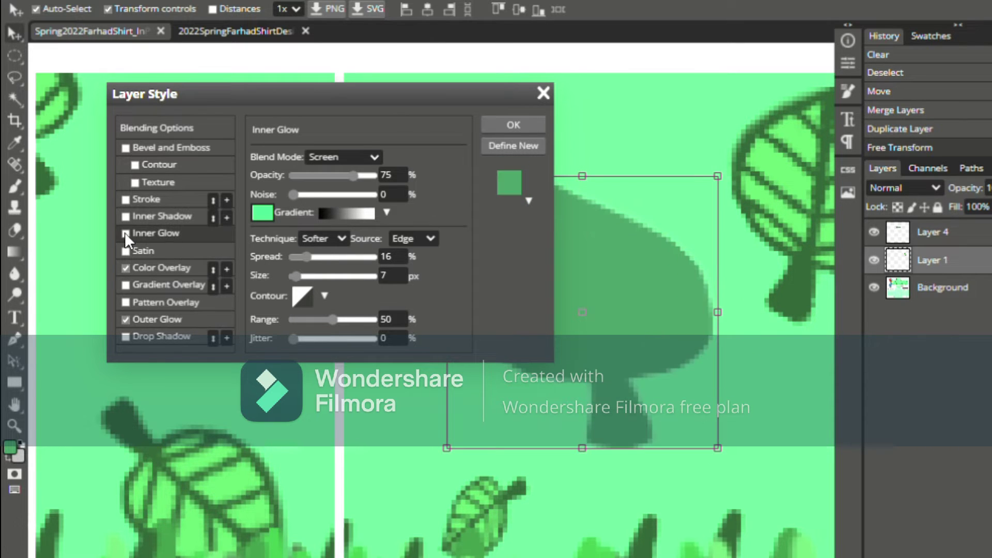
click(126, 319)
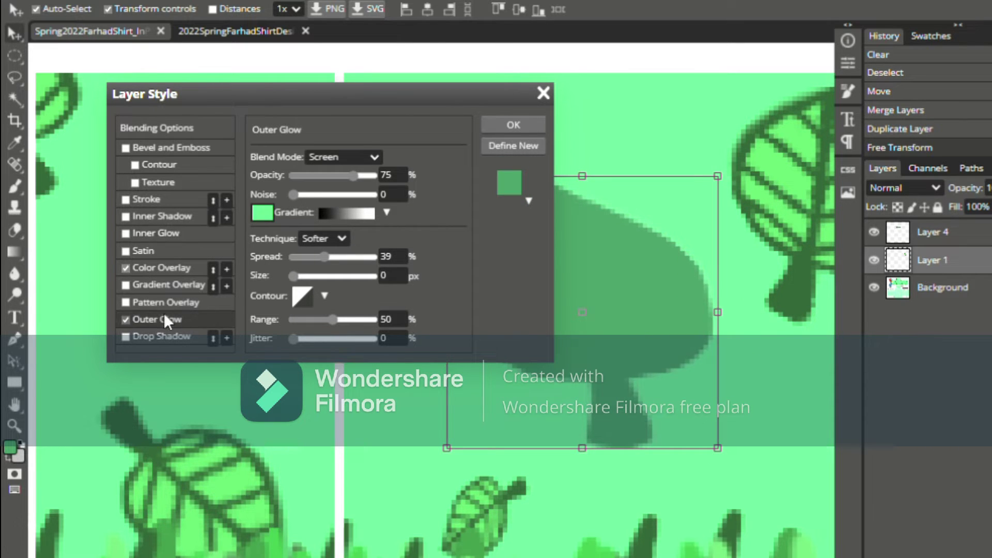
click(262, 212)
click(231, 212)
click(181, 129)
click(227, 144)
click(386, 304)
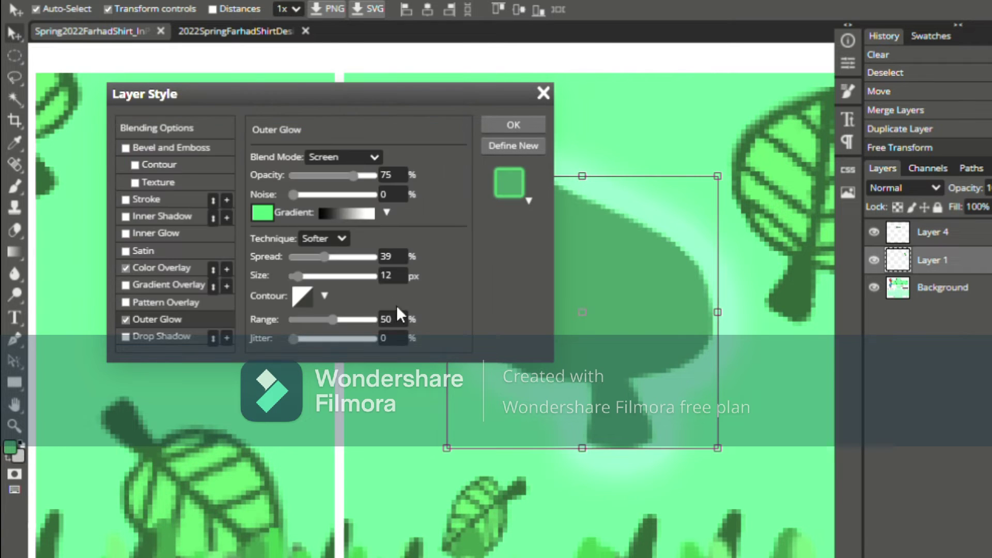
click(518, 124)
- Reposition the glowing leaf on the back panel and enlarge it to about 112% width and 107% height
scroll(548, 222, right, 3)
drag(468, 282, 529, 315)
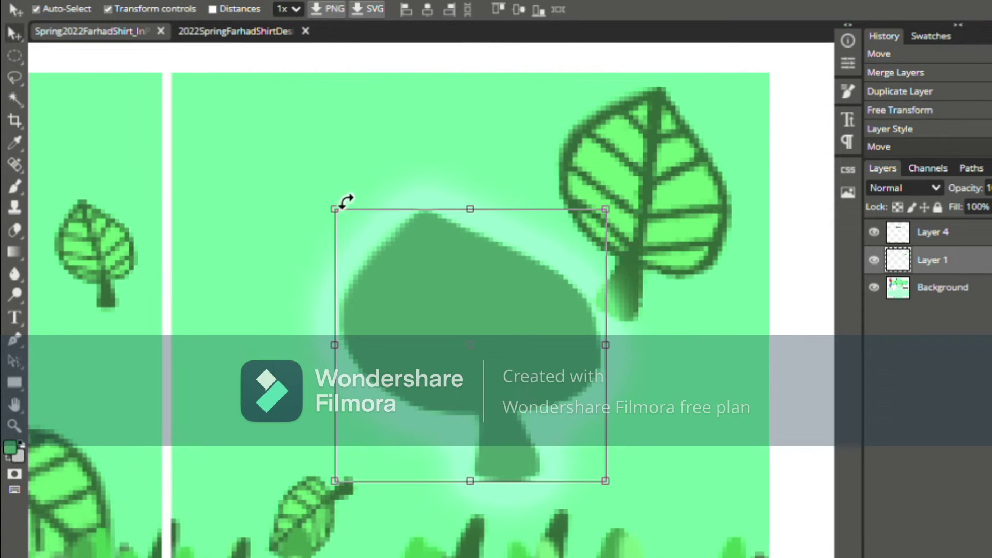
drag(336, 209, 303, 193)
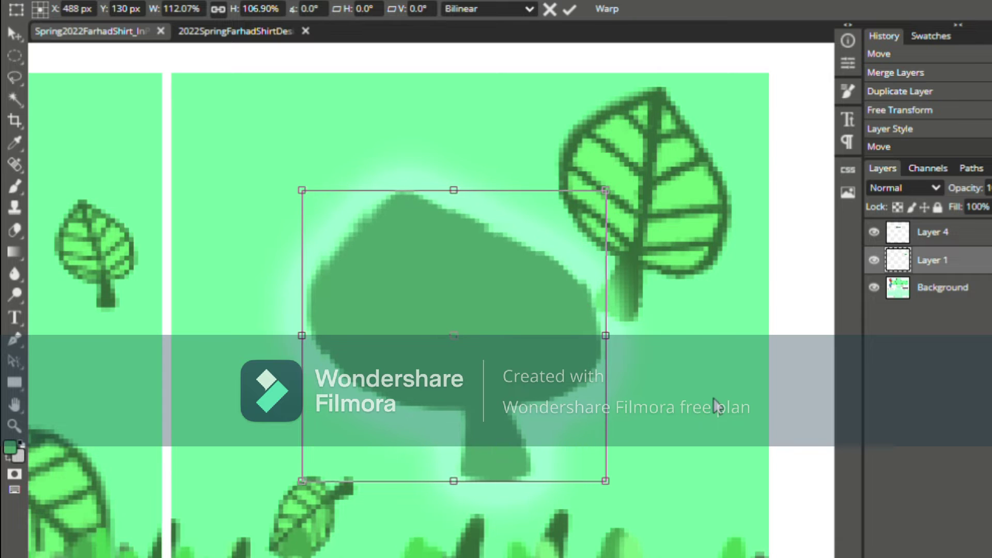
scroll(718, 406, down, 3)
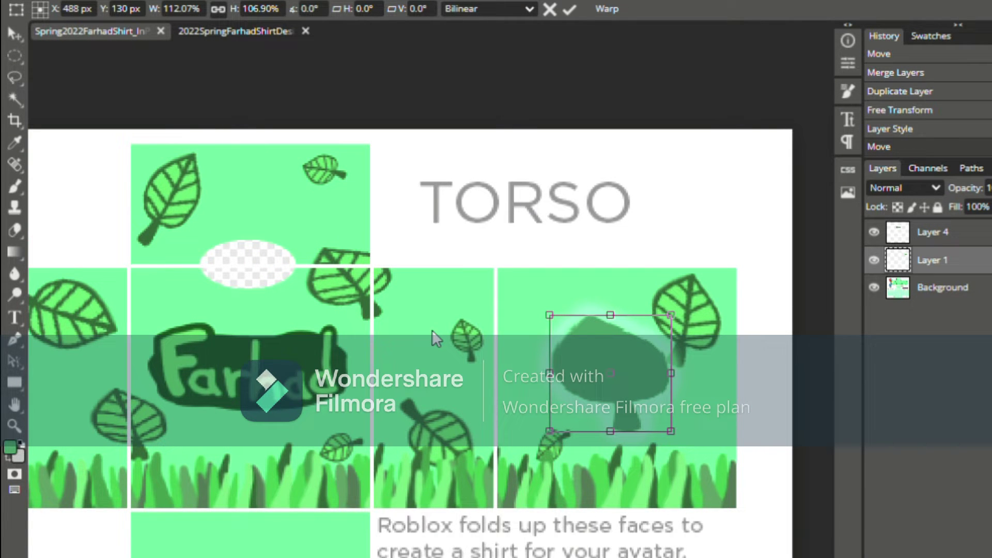
scroll(518, 359, up, 4)
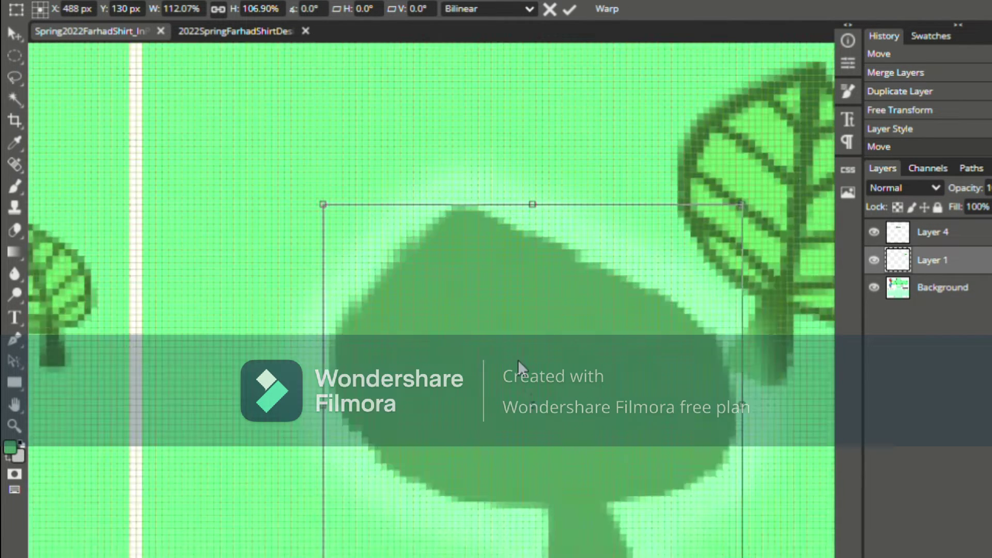
- Set up the Type tool with a 65 px size and a pale green text colour
click(14, 317)
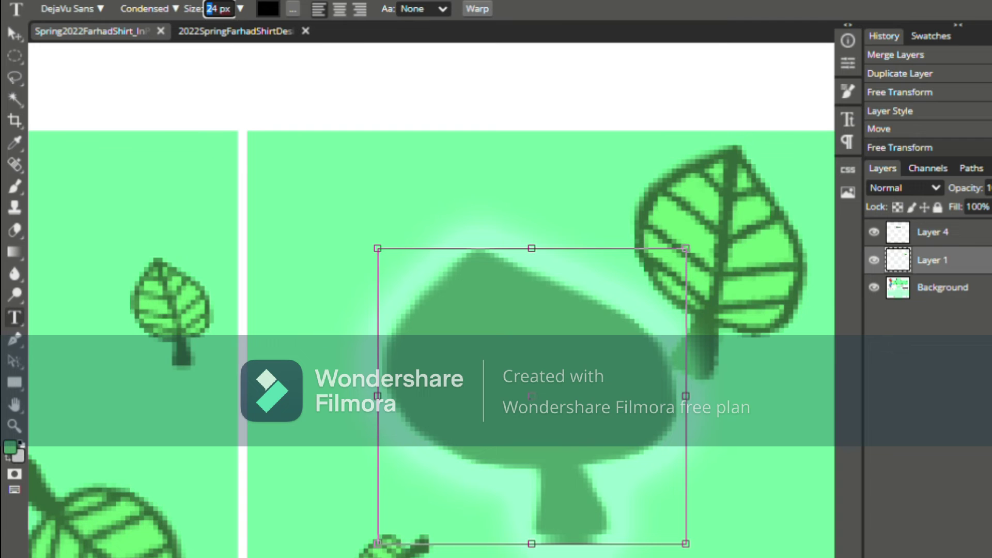
drag(223, 9, 82, 5)
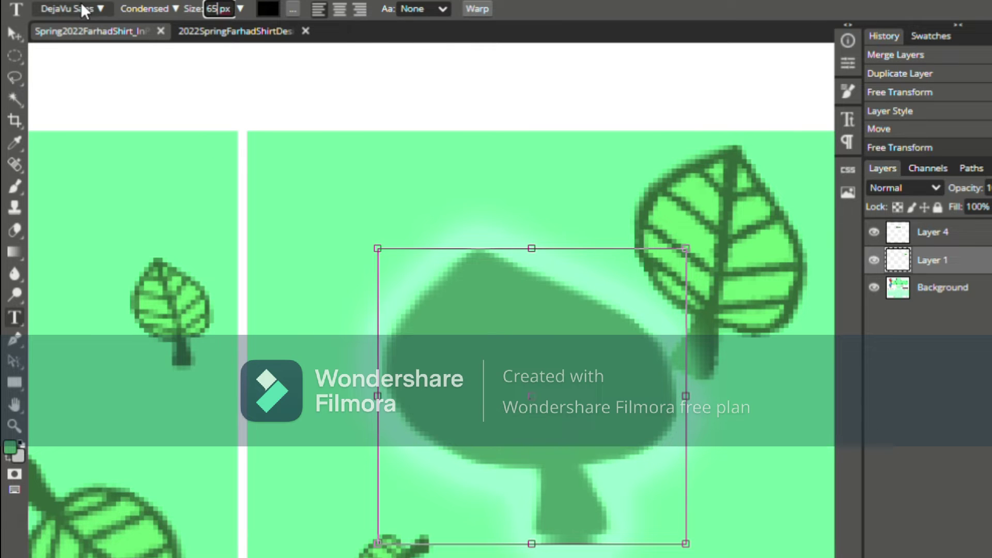
click(268, 9)
click(421, 449)
click(372, 306)
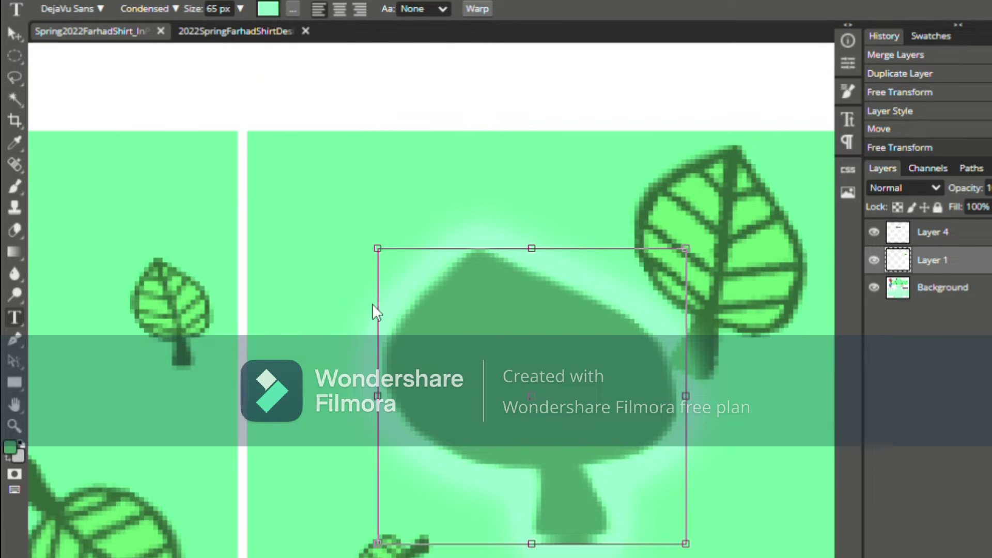
- Set the text size to 15 px and write a two-line "Designed by" credit with the creator's name on the leaf
double_click(217, 9)
text(15)
click(422, 341)
text(D)
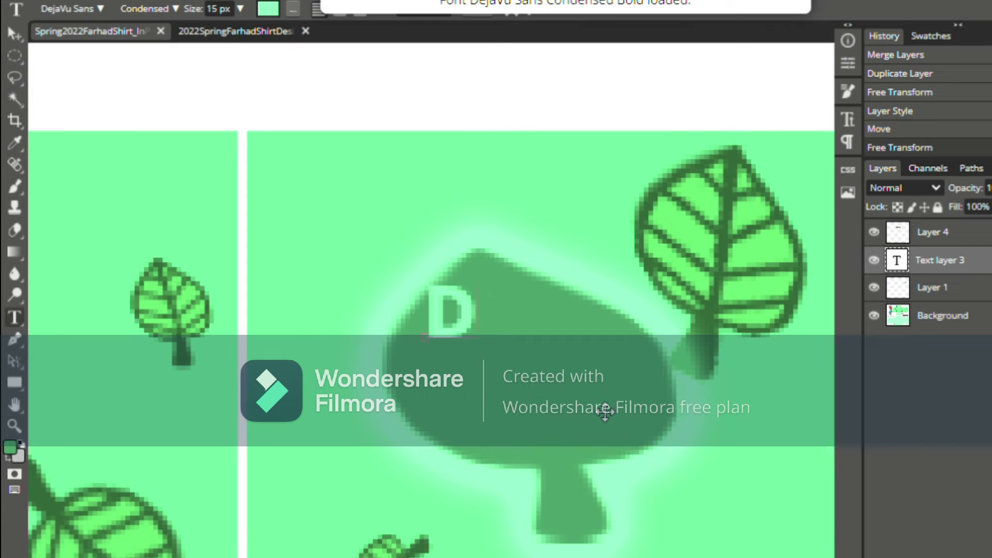
text(esigned)
key(Return)
text(by Farhad)
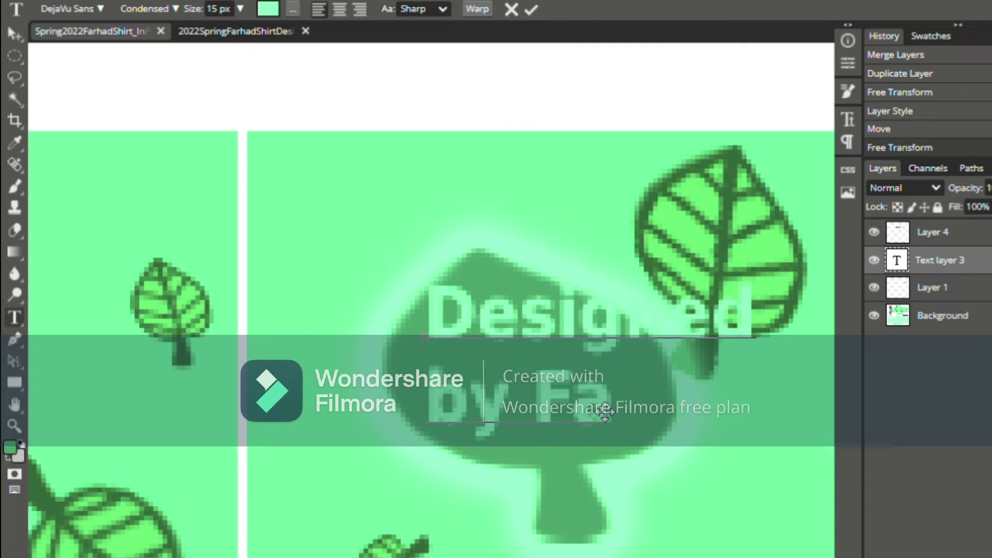
- Shrink the credit text to about 66% width and 59% height and fit it onto the leaf
click(16, 36)
drag(430, 281, 387, 329)
drag(538, 349, 564, 352)
scroll(564, 352, down, 2)
scroll(564, 352, down, 3)
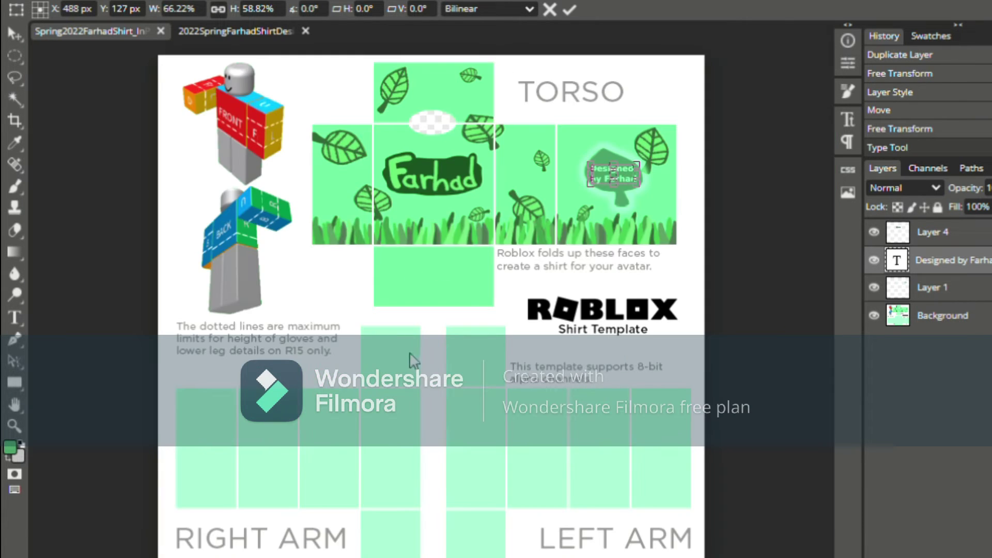
- Delete the credit text layer and the glowing leaf layer from the shirt template
click(964, 316)
click(919, 293)
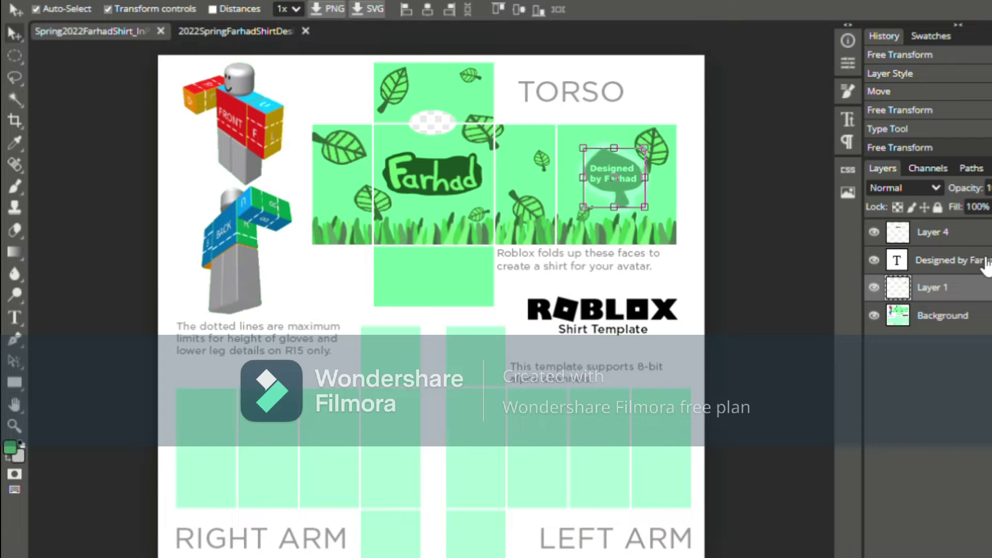
right_click(991, 263)
click(991, 261)
right_click(983, 260)
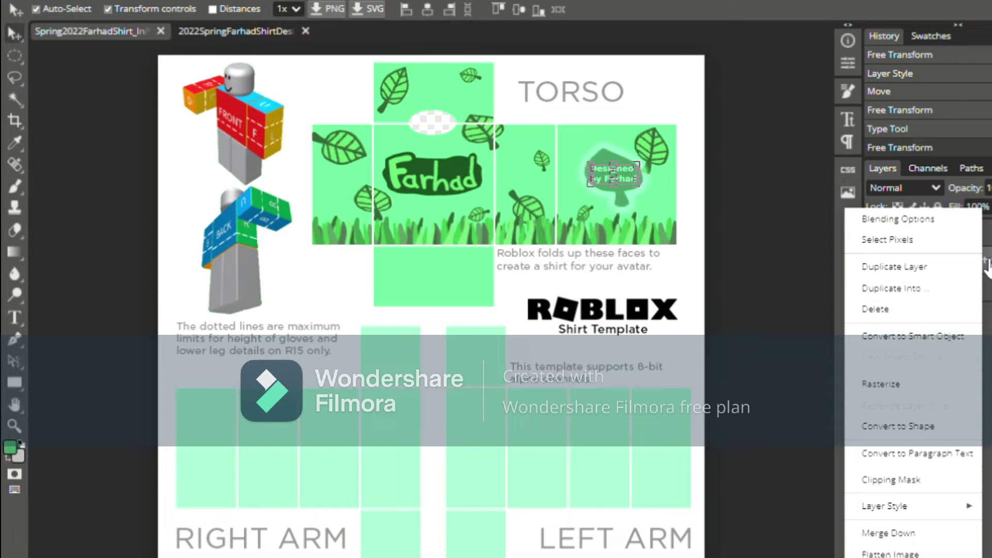
click(903, 309)
right_click(967, 263)
click(847, 308)
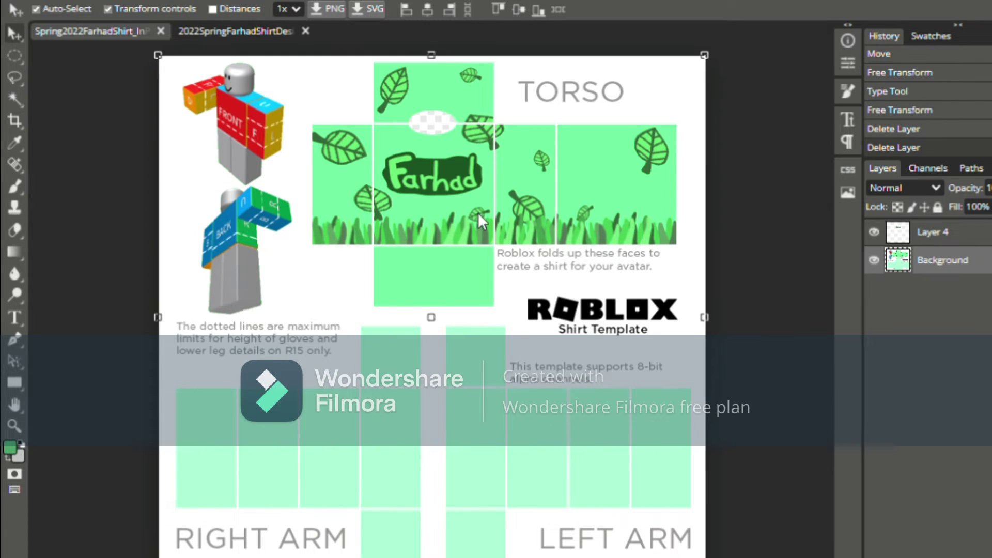
- Bring the veined leaf layer from the design document into the shirt template, shrink it and place it on the torso's back panel
scroll(399, 218, up, 5)
click(235, 31)
drag(986, 232, 287, 181)
drag(185, 87, 590, 144)
scroll(590, 144, up, 5)
drag(450, 166, 474, 213)
drag(545, 248, 482, 162)
scroll(588, 376, down, 5)
scroll(386, 222, up, 4)
scroll(385, 222, up, 3)
- Duplicate the small leaf and place a tilted copy near the middle of the back panel
scroll(654, 238, right, 1)
scroll(654, 239, right, 5)
right_click(925, 260)
click(885, 288)
click(309, 183)
drag(553, 140, 535, 211)
drag(505, 180, 611, 300)
- Duplicate the leaf again, shrink it to about 43% by 37%, rotate it -93.1° and place it above the grass at the back panel's right edge
right_click(930, 260)
click(884, 284)
click(257, 182)
drag(670, 236, 752, 356)
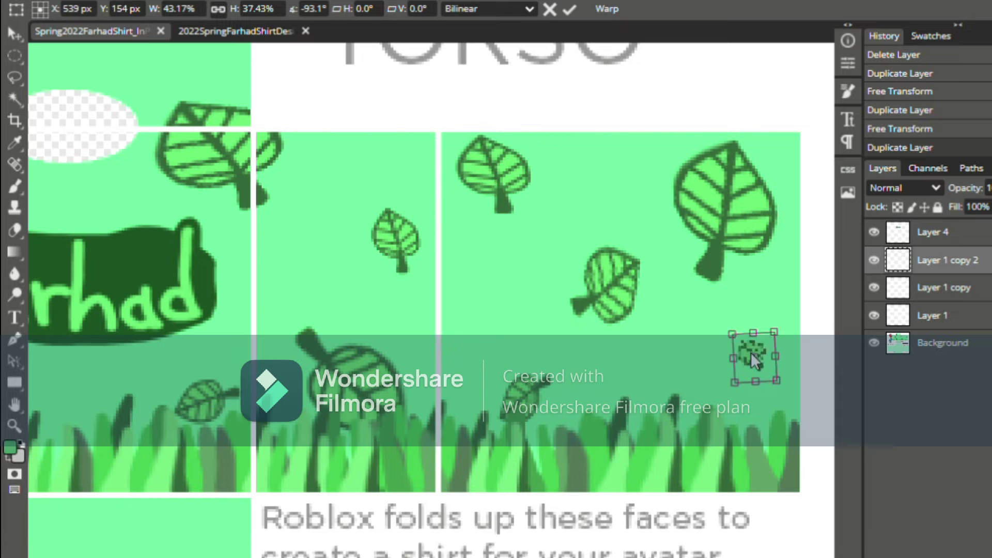
scroll(626, 325, down, 3)
click(955, 345)
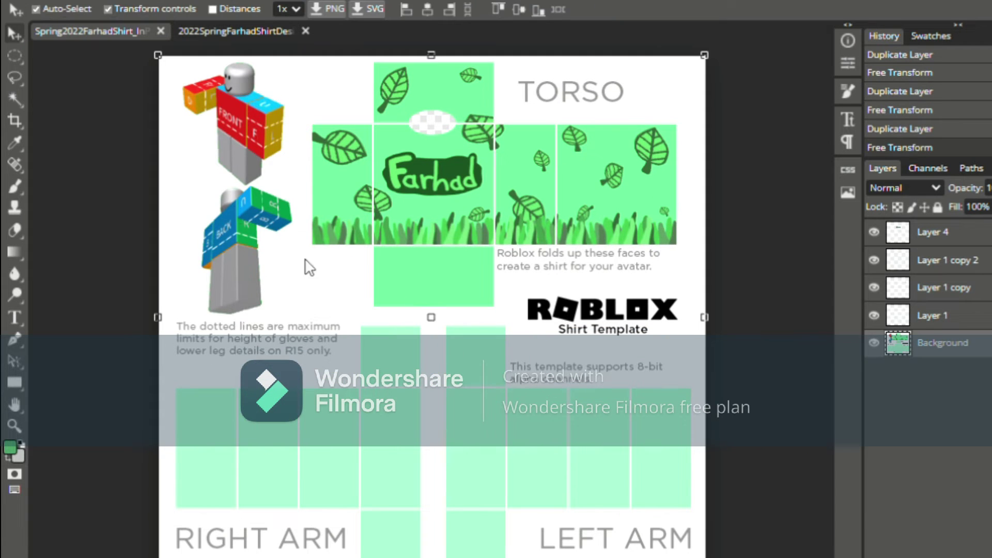
- Merge the three back-panel leaf layers into the Background layer
scroll(234, 206, up, 2)
drag(569, 155, 287, 317)
drag(798, 138, 573, 138)
scroll(798, 139, right, 2)
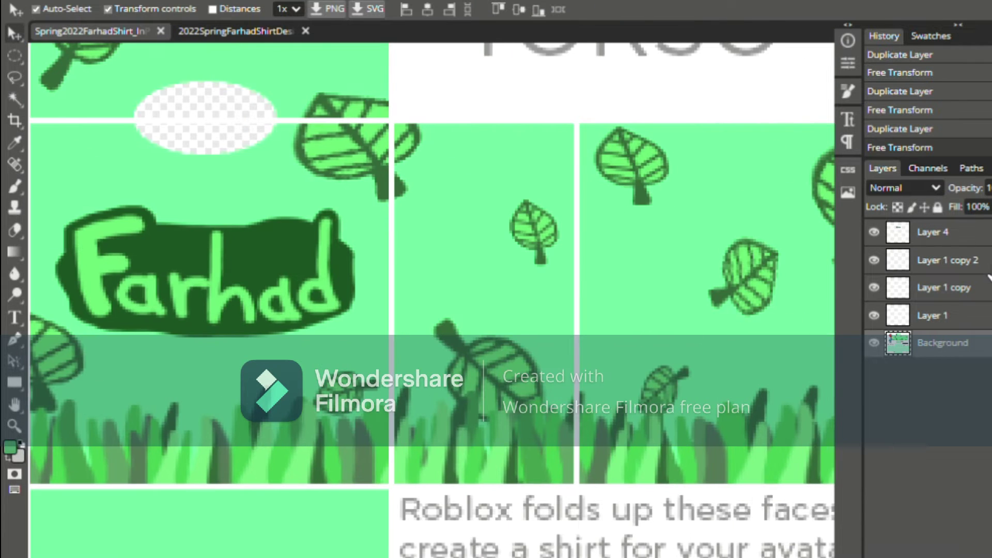
click(985, 264)
key(ctrl+e)
key(ctrl+e)
key(ctrl+e)
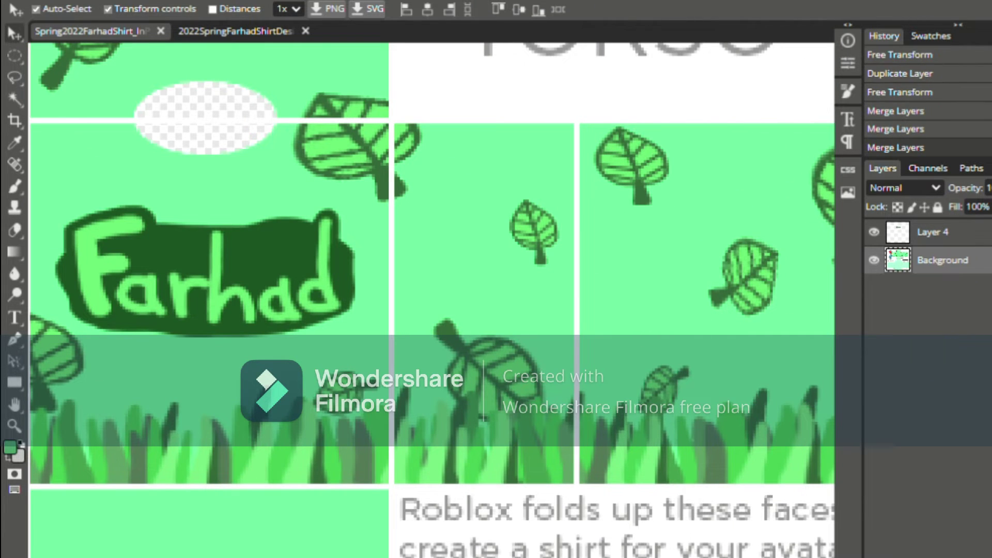
- Bring the leaf layer from the design document into the shirt template again
scroll(473, 227, down, 2)
click(235, 31)
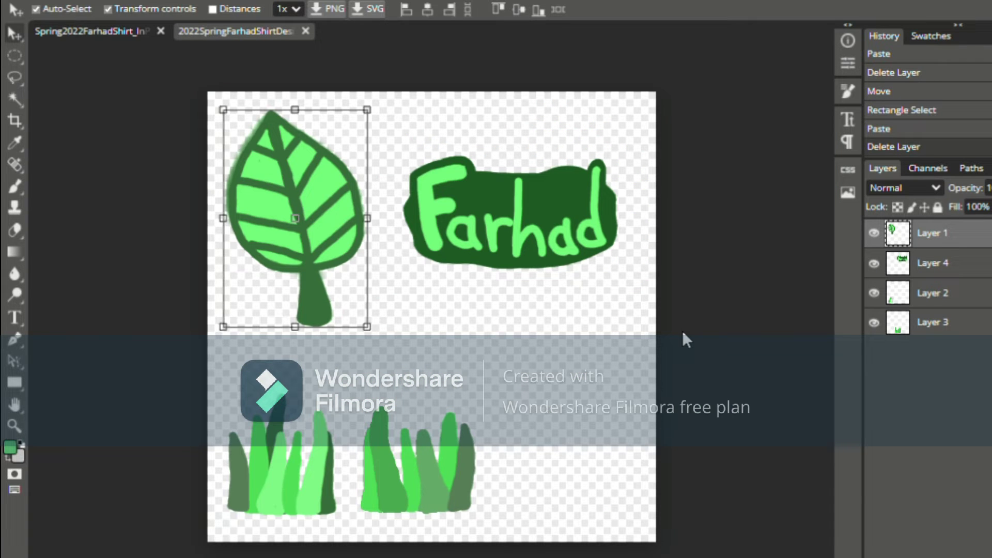
drag(933, 235, 235, 269)
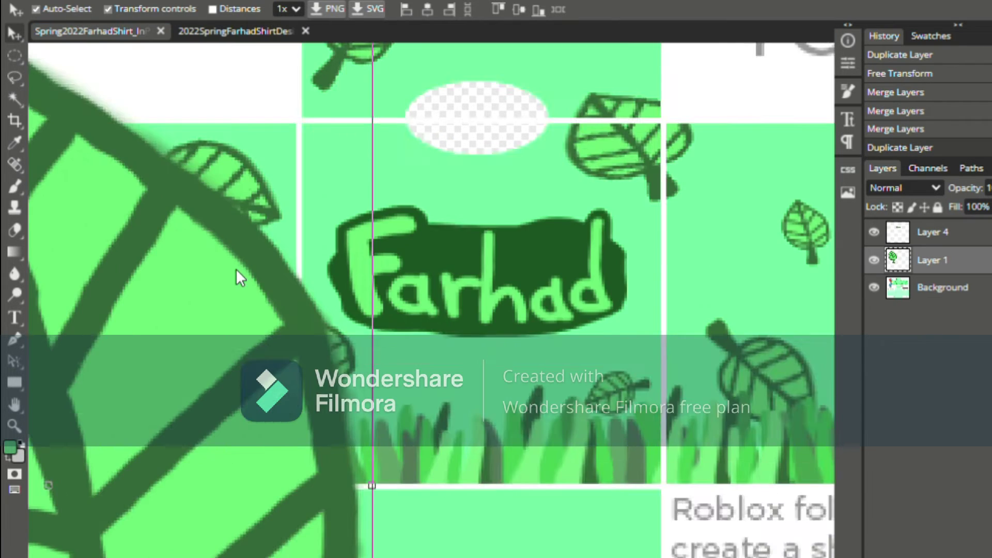
- Shrink the leaf to about 16% width and 13% height and place it at the top of the right arm's fourth panel
scroll(236, 268, down, 4)
scroll(236, 268, up, 3)
scroll(236, 278, up, 3)
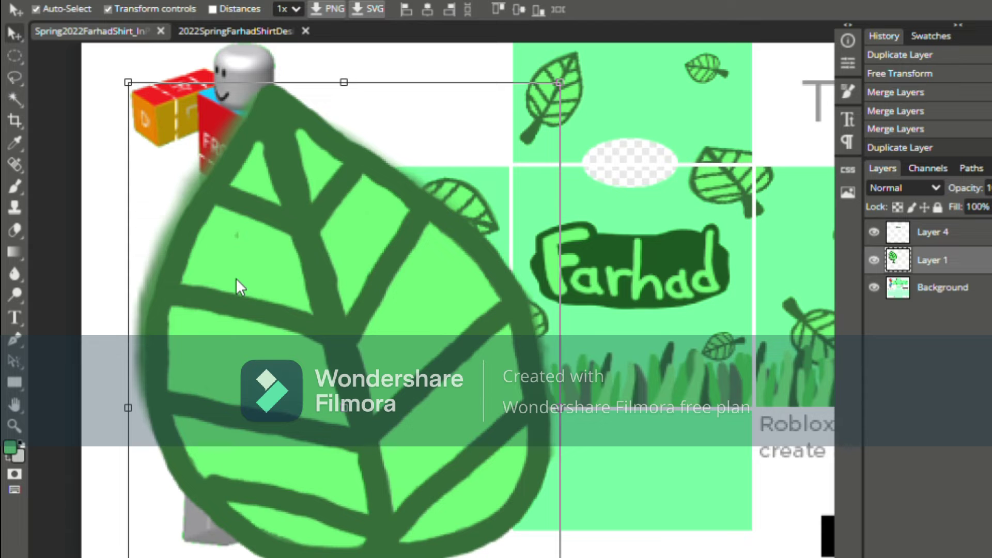
drag(132, 88, 389, 522)
scroll(390, 521, down, 5)
drag(383, 206, 491, 337)
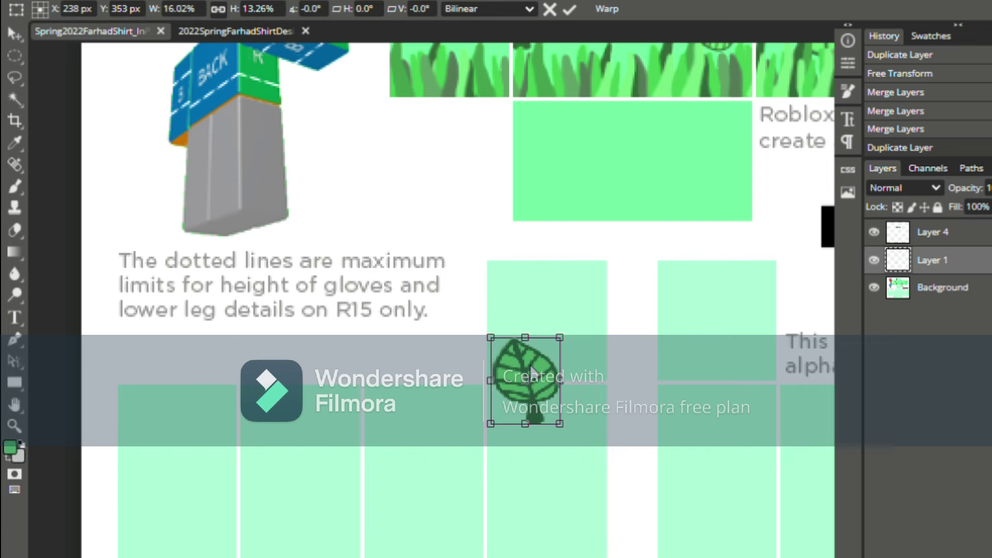
drag(531, 369, 531, 429)
scroll(531, 429, down, 3)
scroll(593, 348, up, 3)
- Duplicate the leaf, move the copy to the right arm's second panel and rotate it 176.4°
right_click(951, 261)
click(909, 289)
click(310, 187)
drag(516, 274, 194, 380)
scroll(194, 379, left, 4)
drag(320, 339, 128, 384)
drag(273, 319, 71, 549)
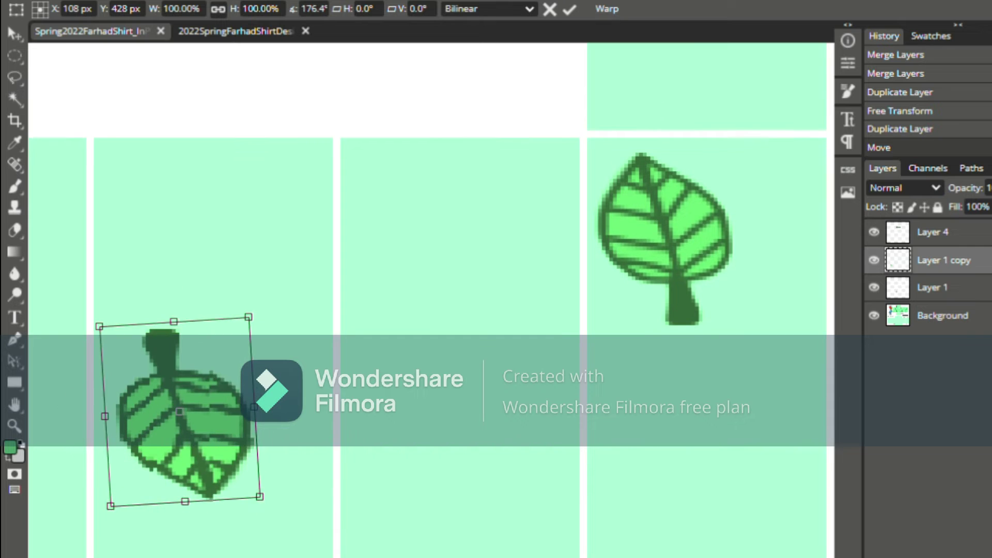
- Create four more copies of the leaf layer for the right arm
scroll(416, 382, down, 1)
click(951, 287)
right_click(951, 287)
click(827, 285)
click(223, 187)
click(974, 316)
right_click(974, 316)
click(874, 287)
click(277, 189)
click(931, 343)
right_click(930, 342)
click(908, 286)
click(279, 187)
click(959, 372)
right_click(959, 373)
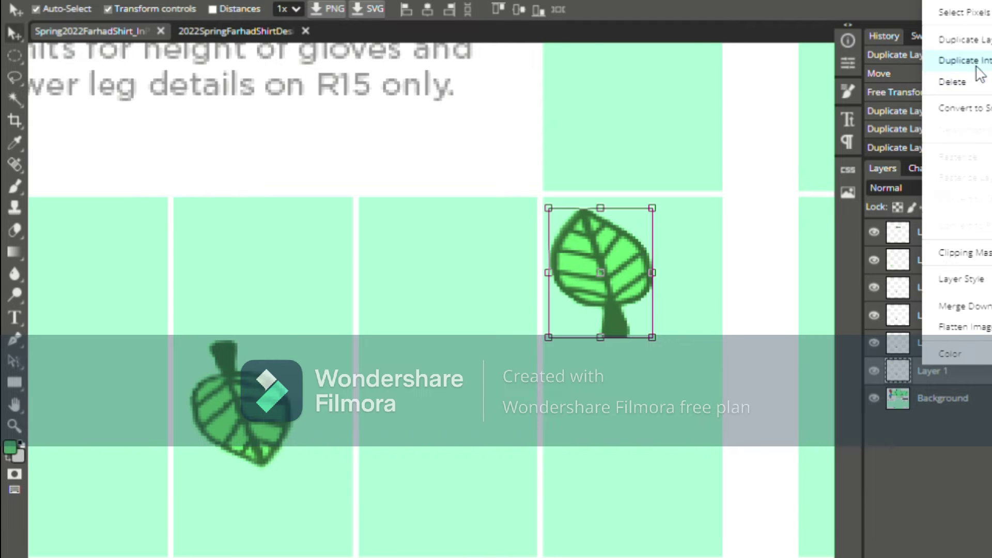
click(946, 58)
click(286, 192)
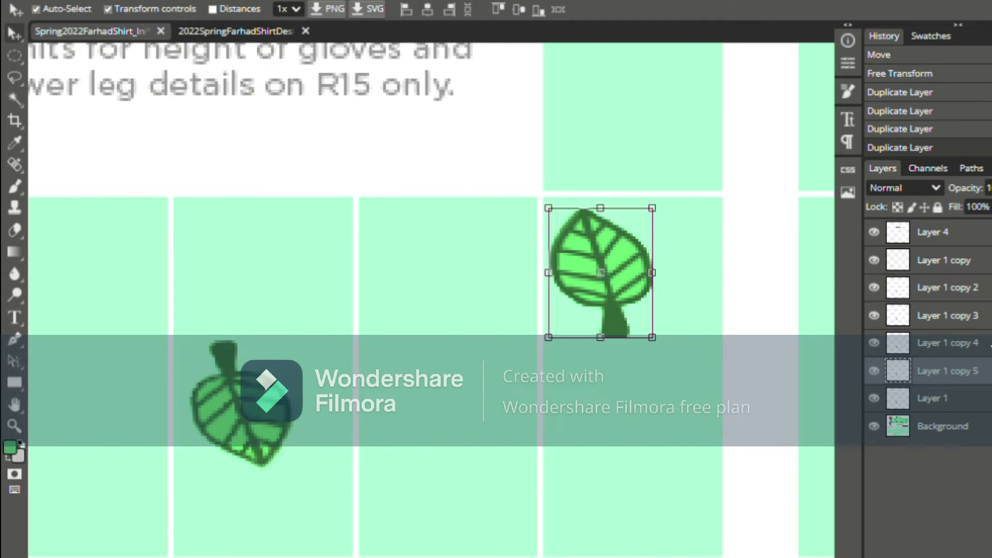
- Move one leaf copy to the lower part of the right arm's third panel and shrink it
drag(629, 265, 445, 259)
drag(365, 204, 417, 277)
drag(473, 265, 461, 488)
- Place a copy low on the right arm's fourth panel, scaled to about 39% and rotated -101.2°, and raise the third panel's leaf slightly
click(987, 319)
drag(606, 238, 665, 440)
drag(610, 403, 561, 552)
drag(589, 417, 679, 465)
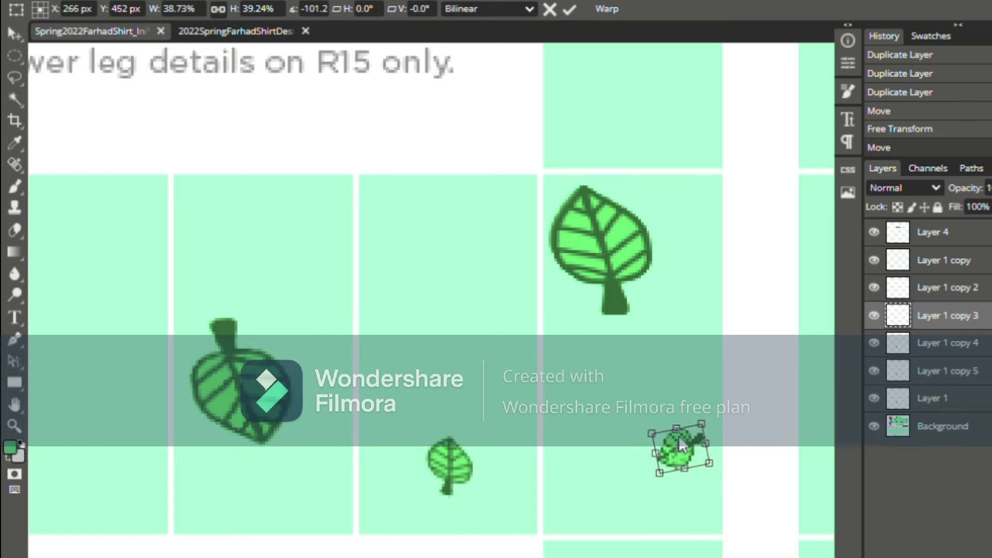
click(981, 296)
drag(450, 452, 435, 398)
- Place another copy at the top of the right arm's first panel, rotated 146° and scaled to about 66% by 74%
scroll(463, 444, left, 3)
click(777, 266)
drag(777, 266, 253, 224)
drag(294, 167, 212, 408)
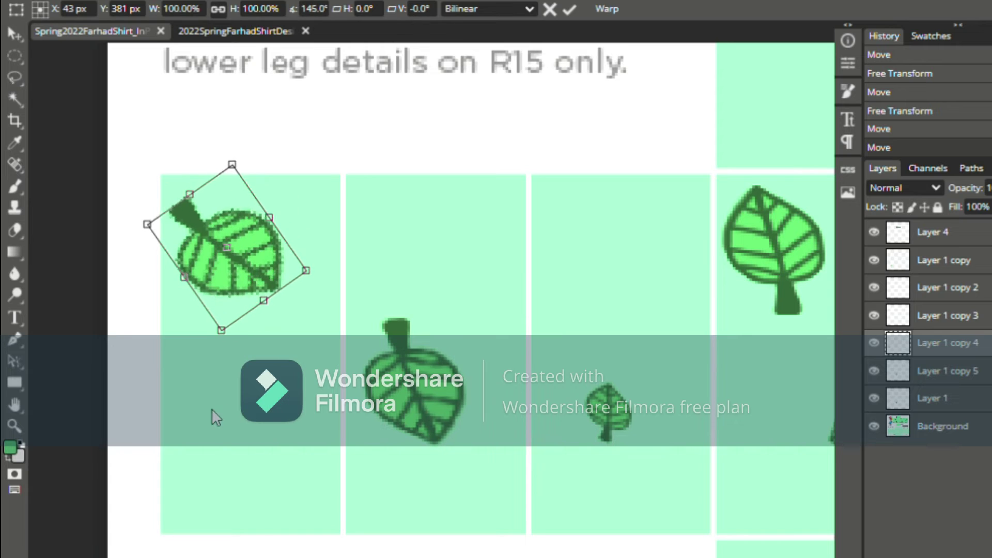
drag(147, 223, 205, 233)
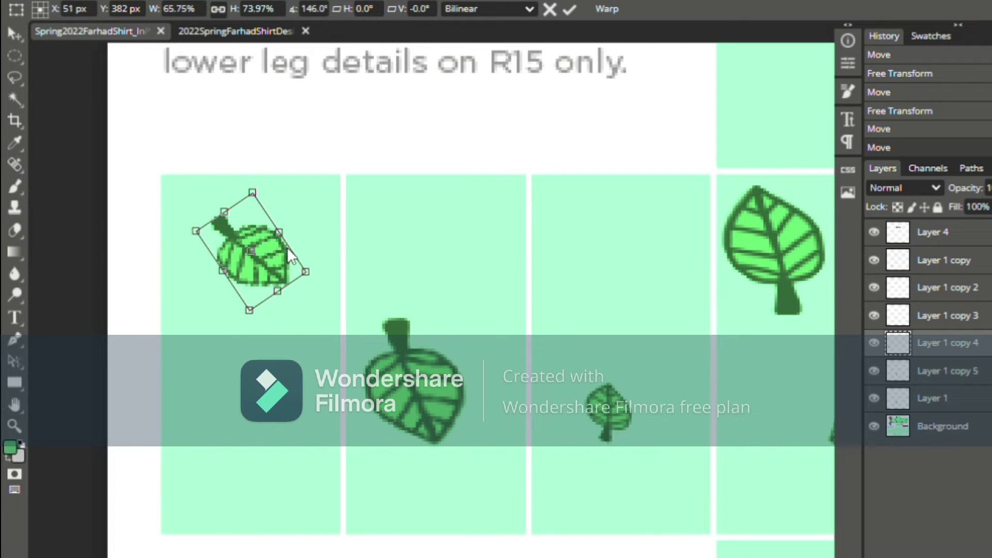
drag(277, 255, 238, 236)
- Place the last copy at the top of the right arm's second panel, scaled to about 39% and rotated -99.2°
click(974, 382)
drag(795, 252, 501, 251)
drag(526, 156, 486, 256)
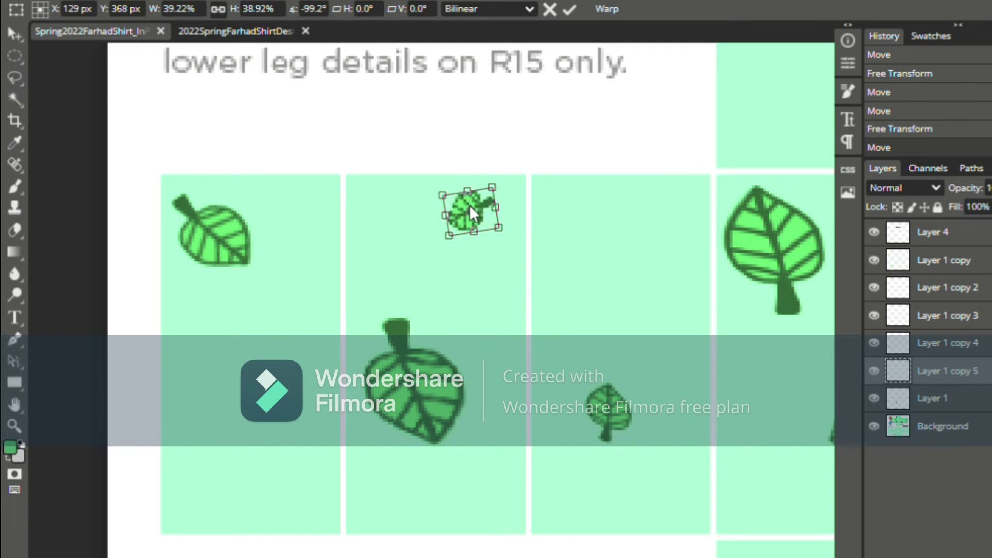
- Merge the five leaf copies on the right arm into one layer
click(990, 289)
click(986, 269)
click(777, 237)
click(990, 263)
key(ctrl+e)
key(ctrl+e)
key(ctrl+e)
key(ctrl+e)
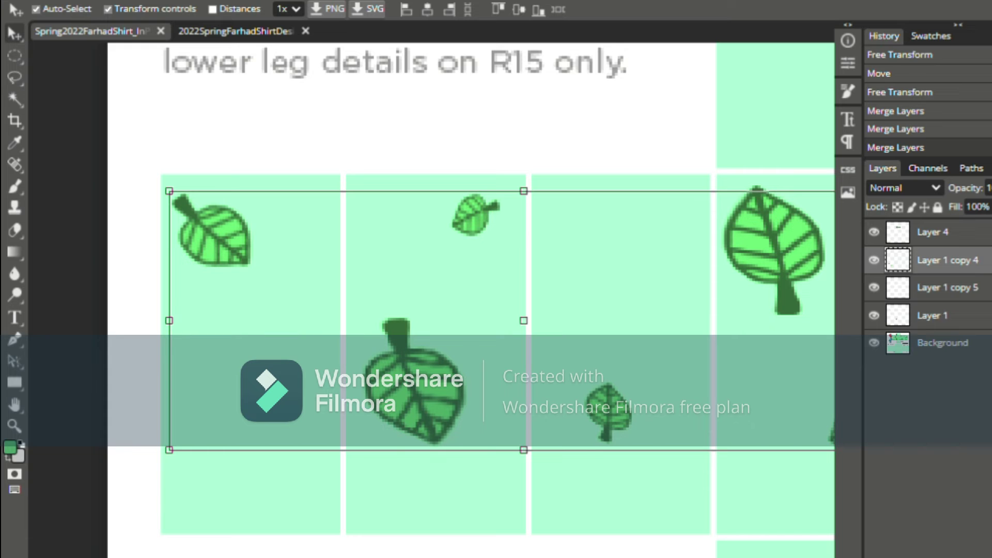
- Duplicate the right arm's large upright leaf and move the copy to the left arm's first panel
scroll(411, 221, right, 4)
click(545, 235)
right_click(968, 291)
click(857, 288)
click(311, 186)
drag(571, 217, 804, 241)
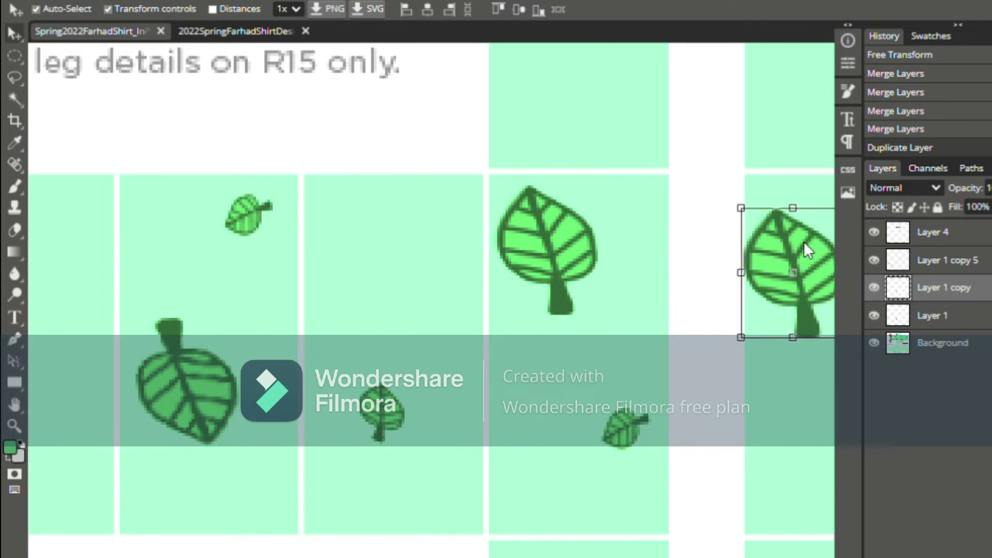
- Move the large leaf copy from the left arm's first panel to the middle of its second panel
scroll(652, 203, right, 3)
drag(652, 203, 706, 402)
scroll(706, 401, down, 5)
scroll(706, 401, right, 3)
drag(554, 139, 729, 64)
scroll(717, 65, right, 3)
scroll(717, 66, up, 3)
drag(577, 230, 745, 126)
- Place another copy of the large leaf at the top of the left arm's third panel, narrowed and rotated stem-up
right_click(930, 287)
click(886, 284)
click(279, 187)
scroll(745, 127, right, 4)
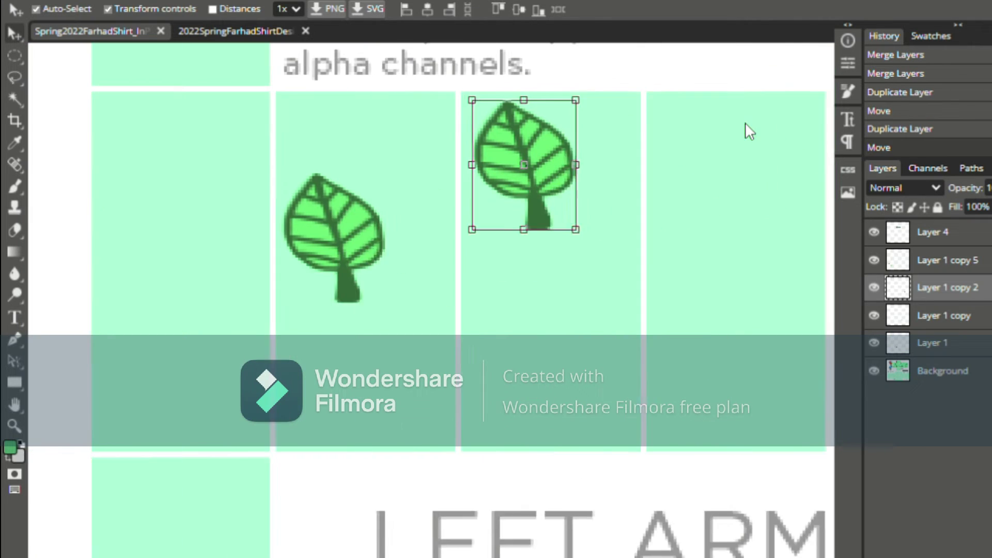
drag(533, 97, 455, 327)
drag(416, 138, 478, 146)
- Duplicate the narrowed leaf into the lower part of the left arm's fourth panel, scaled to about 110% by 55% and rotated -67.8°
right_click(930, 288)
click(938, 289)
click(279, 186)
drag(540, 234, 548, 133)
drag(492, 155, 726, 306)
drag(677, 239, 731, 251)
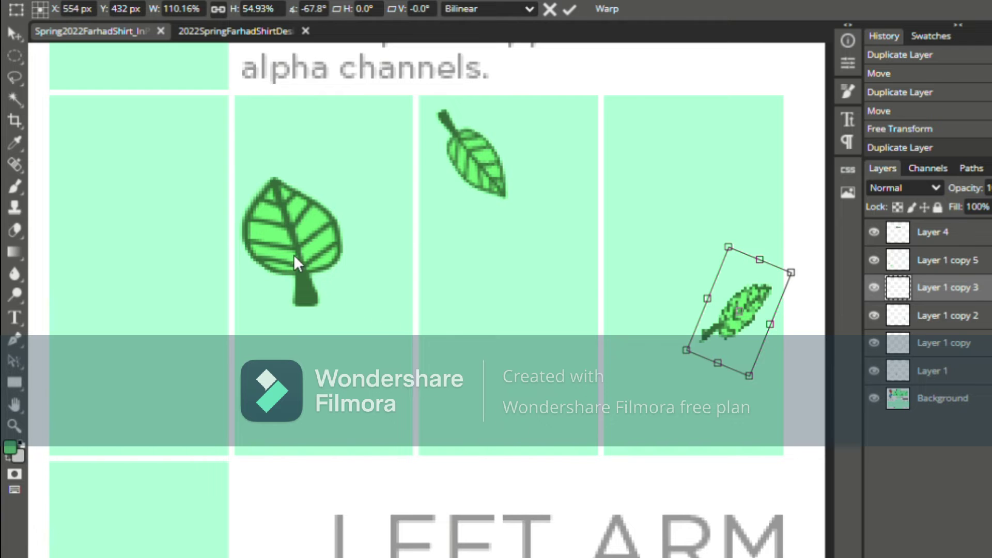
- Place a copy of the left arm's large leaf in the upper fourth panel, scaled to about 62% by 67%
click(979, 371)
click(980, 344)
right_click(987, 344)
click(929, 290)
click(199, 187)
drag(317, 237, 703, 158)
drag(627, 98, 665, 141)
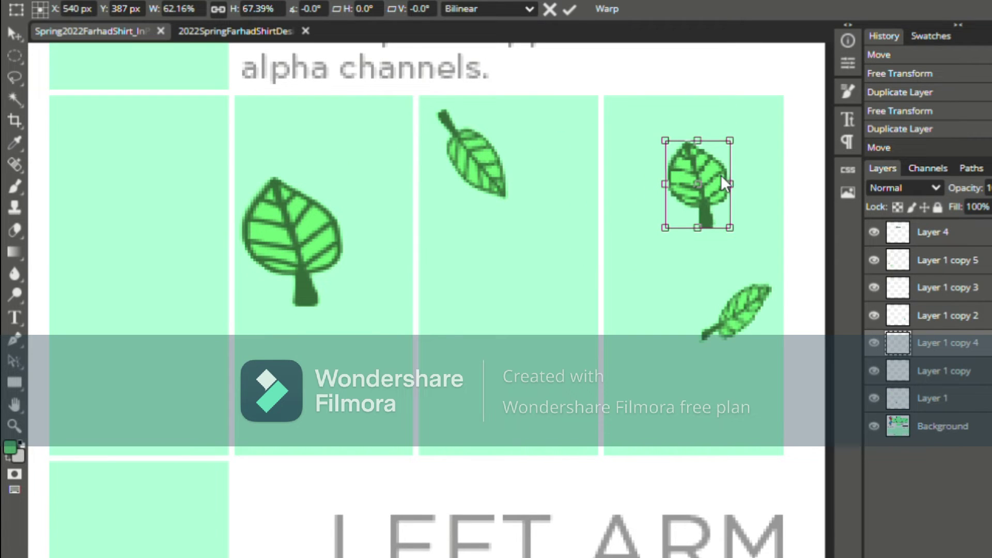
- Rotate the upper leaf copy in the left arm's fourth panel 124.7° and shift it slightly closer to the panel's top
drag(723, 178, 697, 146)
drag(716, 95, 670, 297)
scroll(555, 441, down, 5)
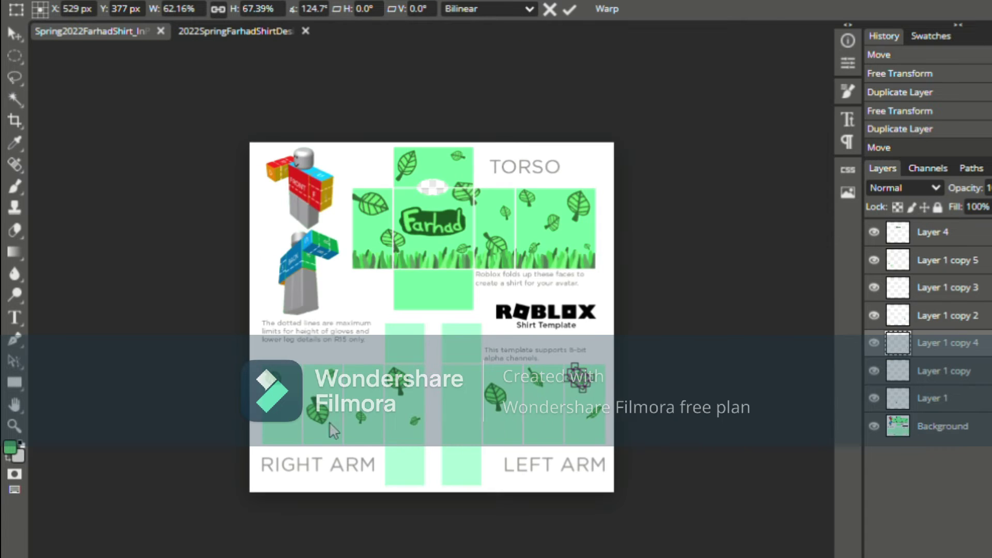
scroll(339, 338, up, 5)
scroll(413, 315, down, 3)
scroll(517, 287, right, 4)
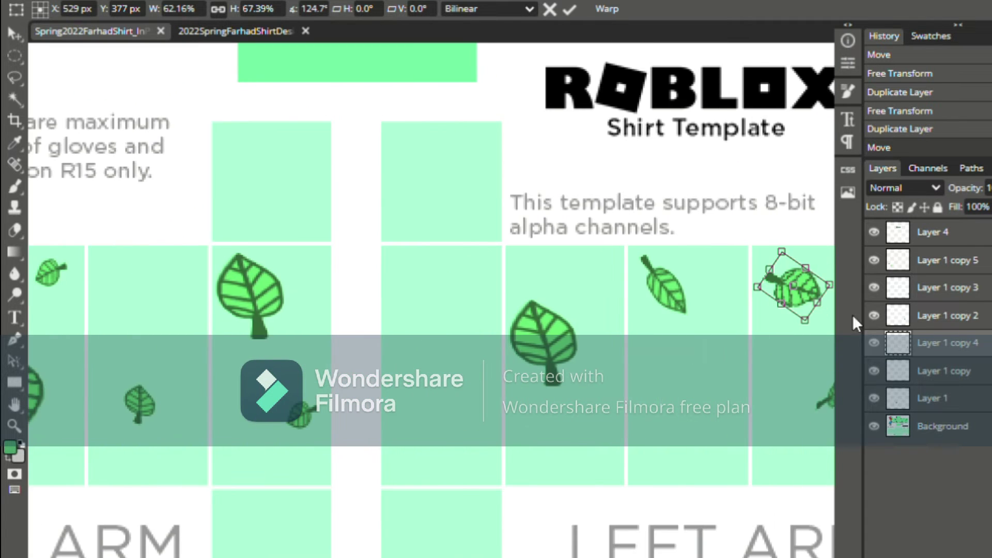
key(Return)
- Merge the four leaf copies on the left arm into one layer
click(829, 397)
click(675, 294)
click(798, 291)
drag(827, 400, 829, 400)
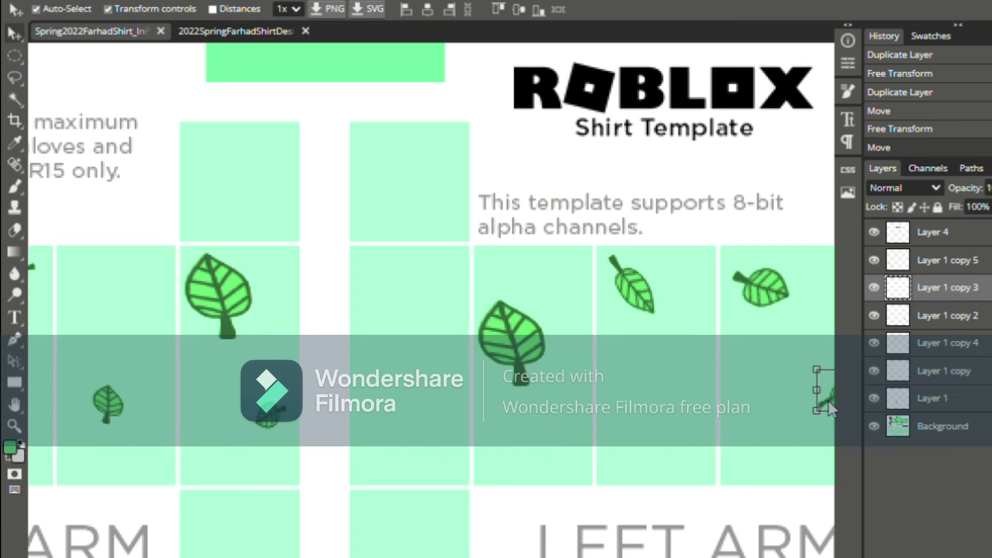
key(ctrl+e)
key(ctrl+e)
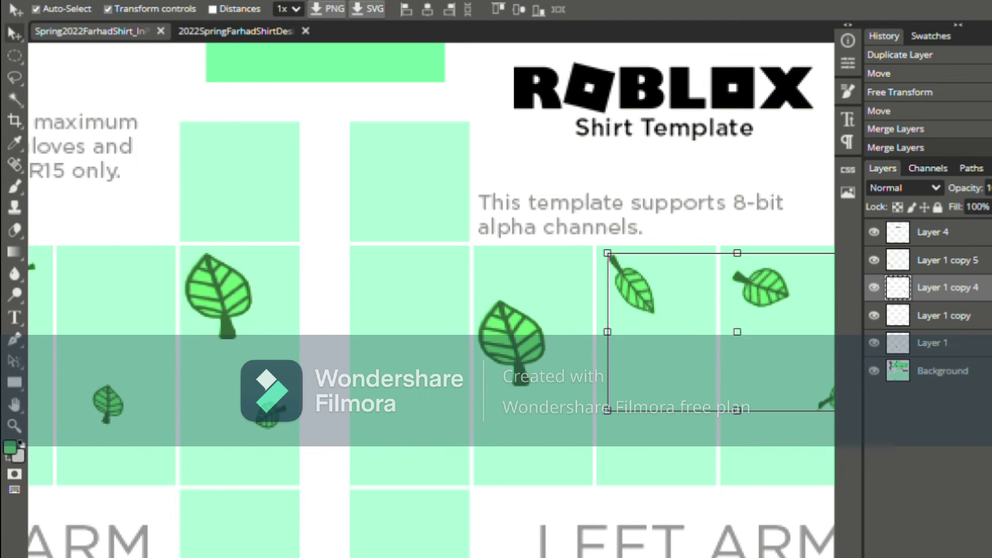
key(ctrl+e)
- Merge the right arm's combined leaf layer with the left arm's combined leaf layer
click(961, 260)
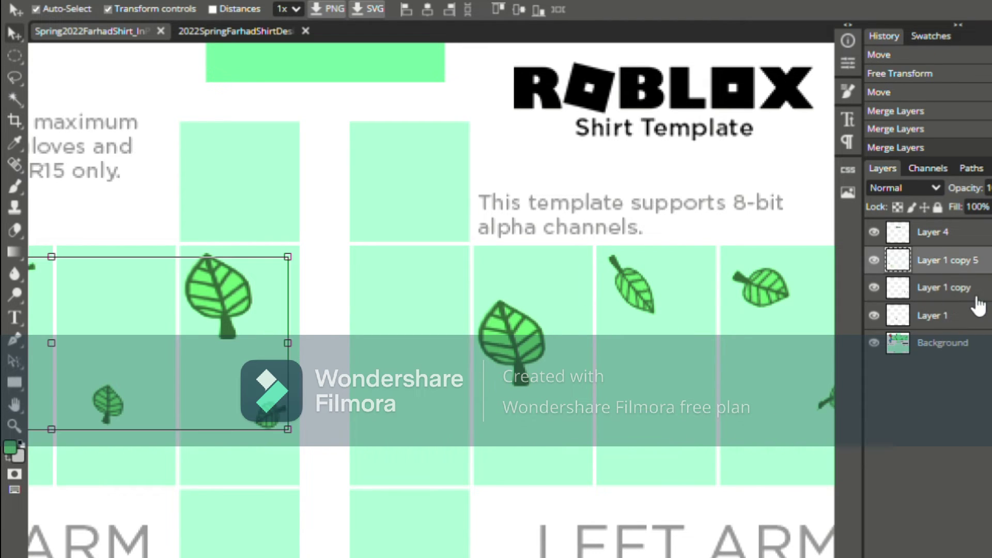
key(ctrl+e)
key(ctrl+0)
- Place a copy of the right arm's large upright leaf atop the left arm's first panel, flipped vertically and scaled to about 76% by 50%
scroll(495, 385, up, 4)
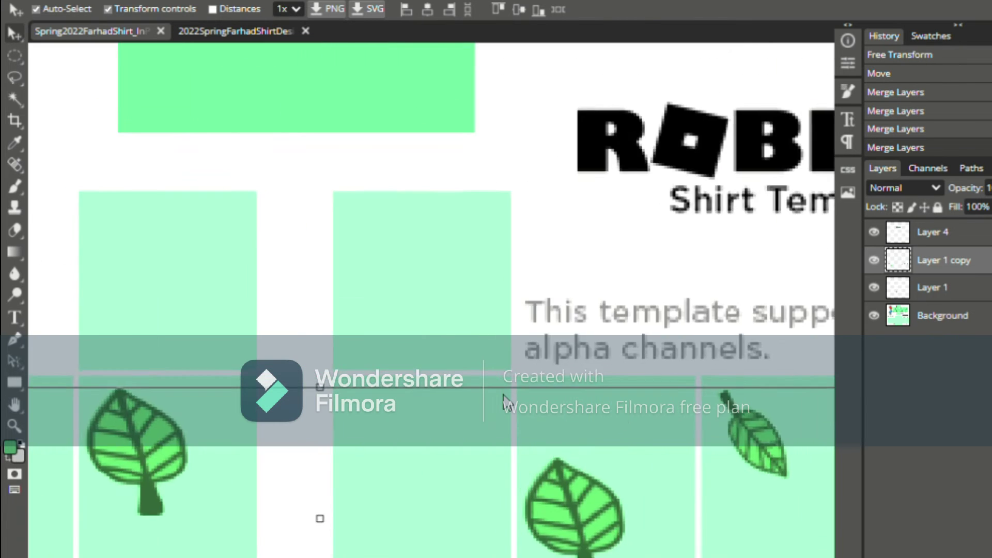
scroll(505, 398, down, 3)
scroll(504, 395, right, 2)
click(961, 287)
right_click(925, 288)
click(880, 287)
click(145, 186)
drag(285, 235, 565, 239)
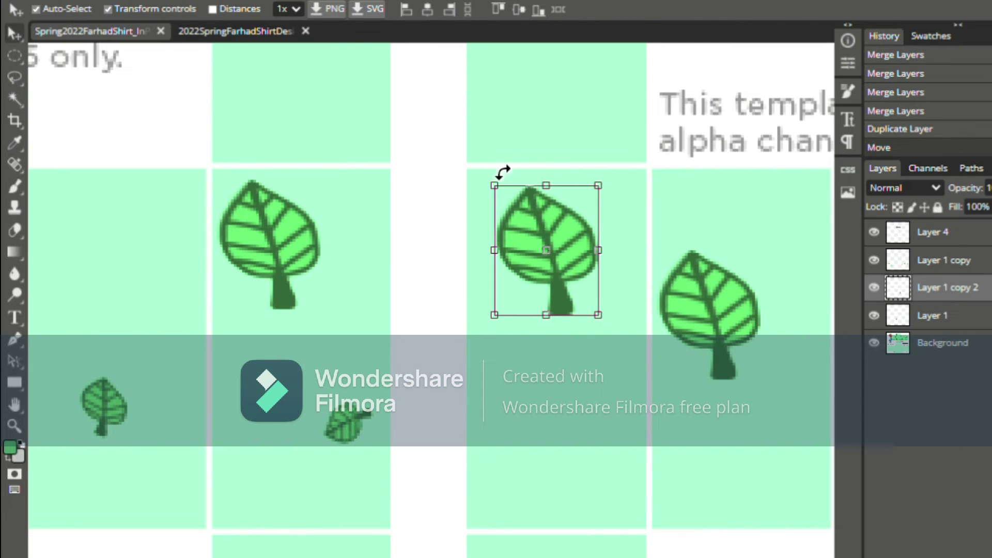
drag(550, 190, 520, 375)
drag(569, 347, 541, 212)
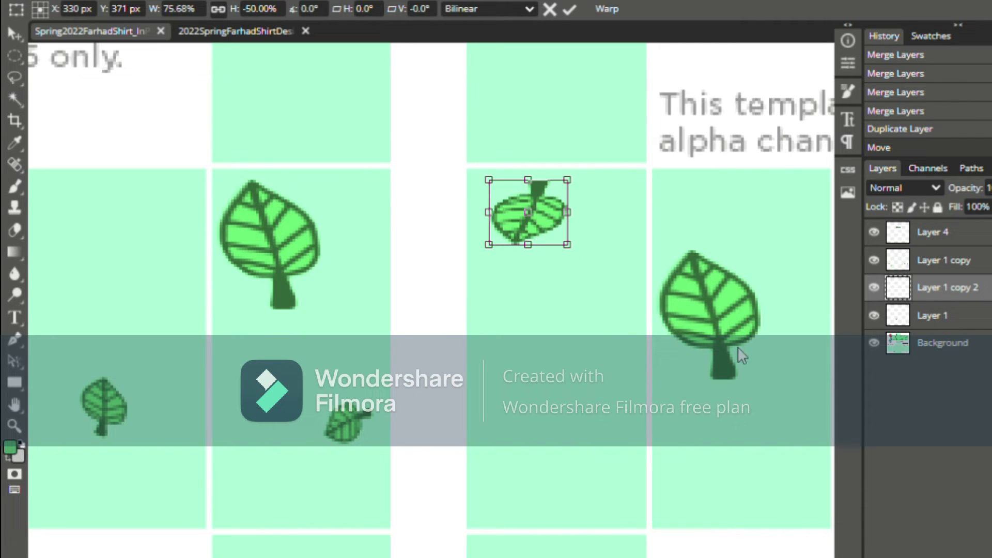
- Place another large leaf copy in the lower part of the left arm's first panel, scaled to about 76% by 67% and rotated 30.4°
click(299, 248)
right_click(930, 315)
click(928, 266)
drag(336, 169, 384, 209)
drag(257, 168, 253, 203)
drag(291, 280, 589, 461)
scroll(383, 435, down, 4)
scroll(383, 435, left, 2)
drag(383, 435, 388, 373)
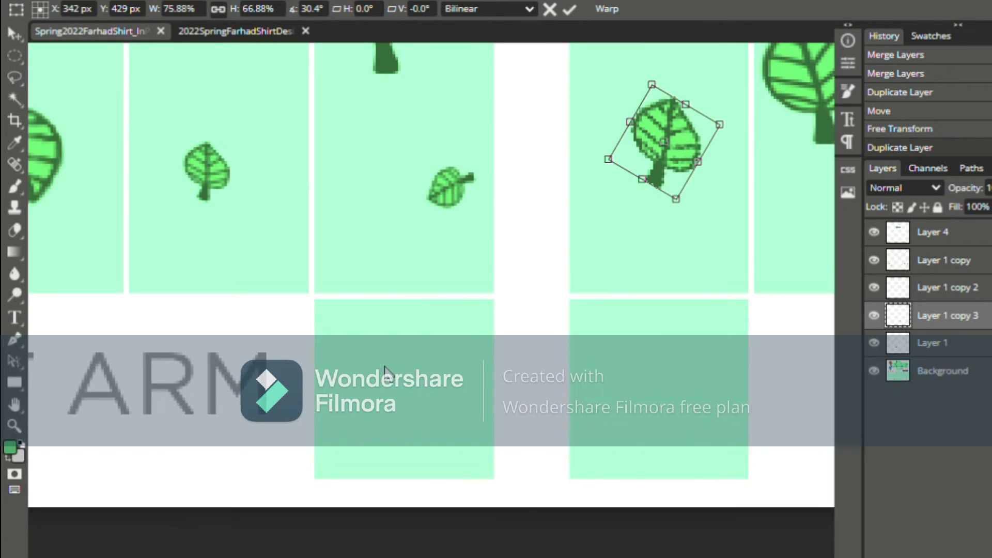
key(Return)
click(582, 259)
scroll(583, 259, up, 18)
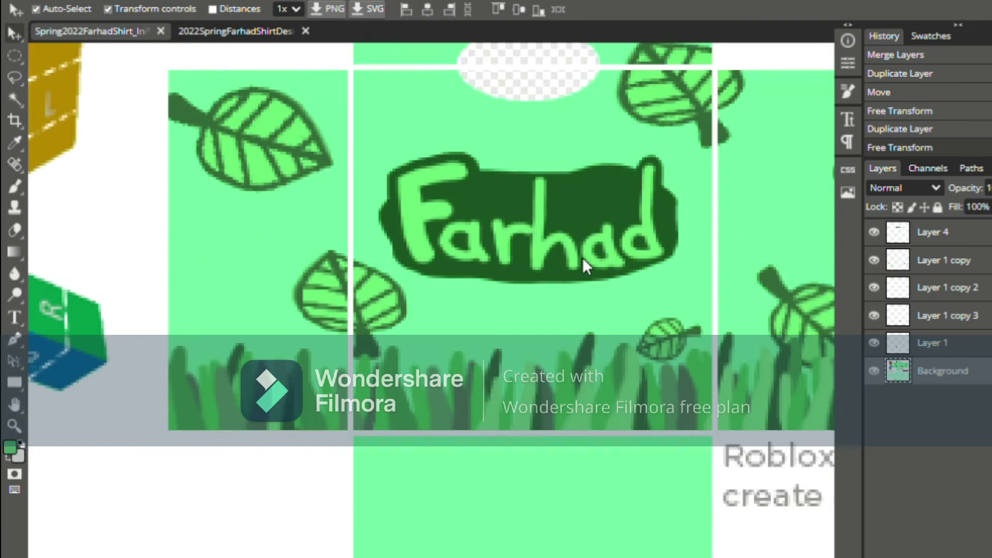
scroll(582, 259, right, 7)
scroll(582, 258, left, 16)
scroll(581, 258, down, 18)
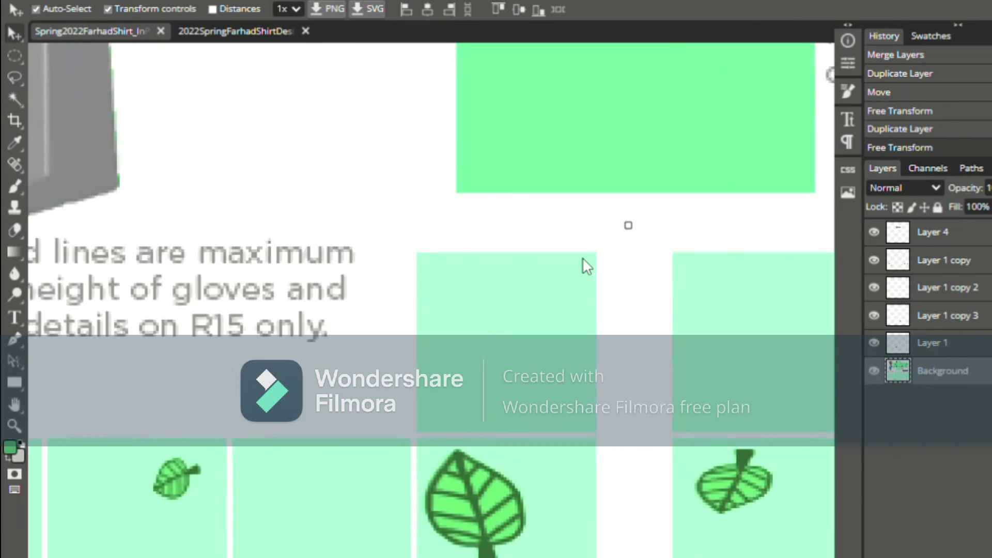
click(549, 414)
key(ctrl+z)
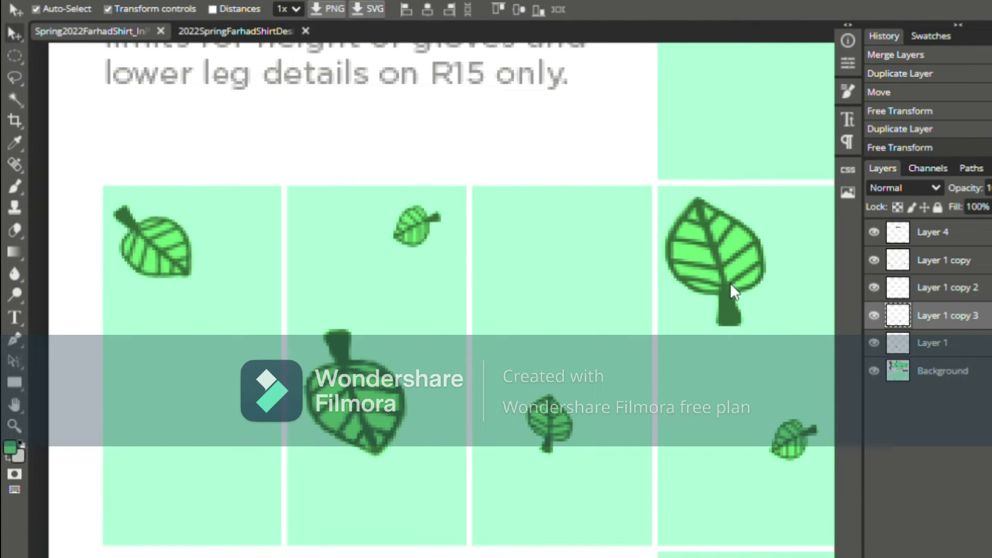
- Merge the two new leaf copies in the left arm's first panel, keeping the large upright leaf on its own layer
click(730, 284)
scroll(730, 283, right, 6)
click(656, 232)
click(688, 390)
click(656, 231)
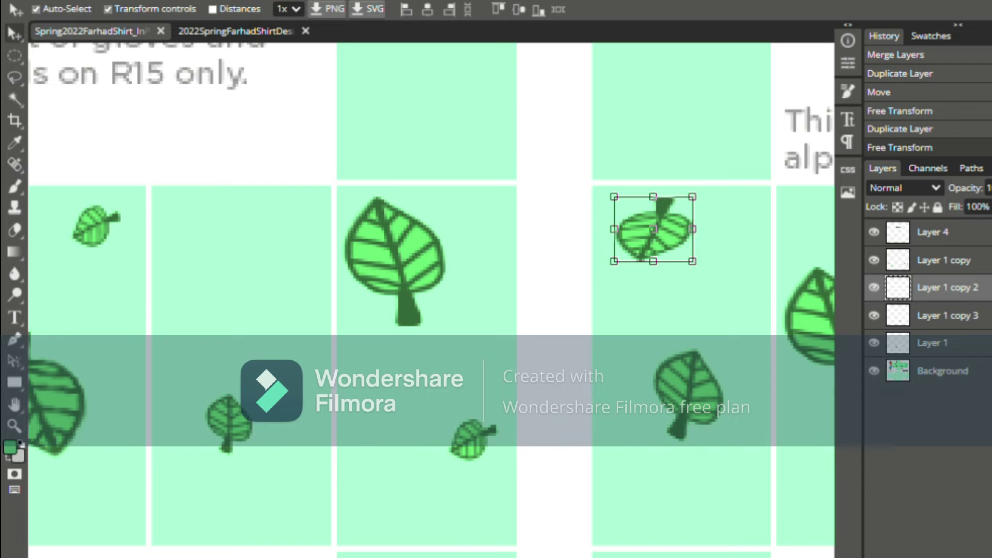
key(ctrl+e)
key(ctrl+e)
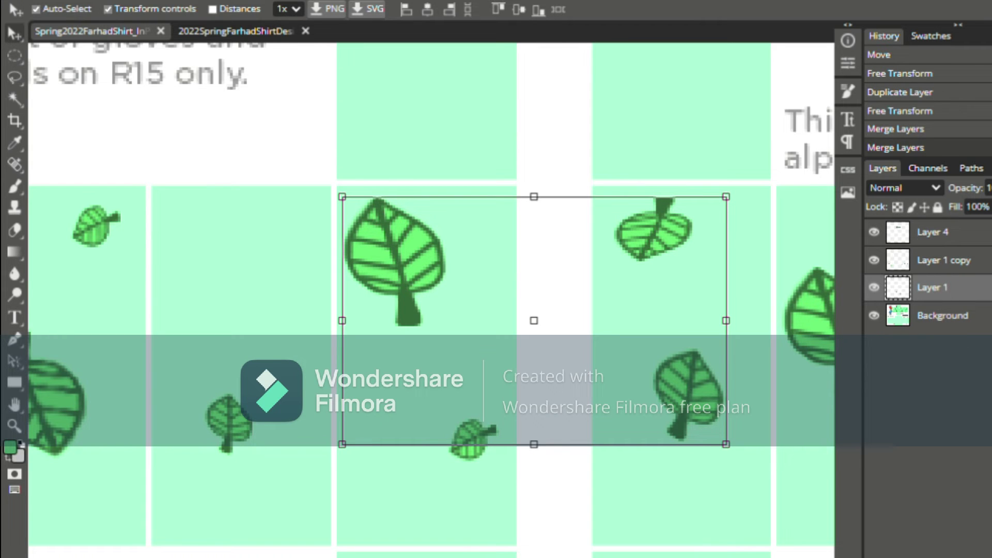
key(ctrl+z)
- Duplicate the right arm's large upright leaf and move the copy into the gap between the two arms
right_click(972, 325)
click(882, 286)
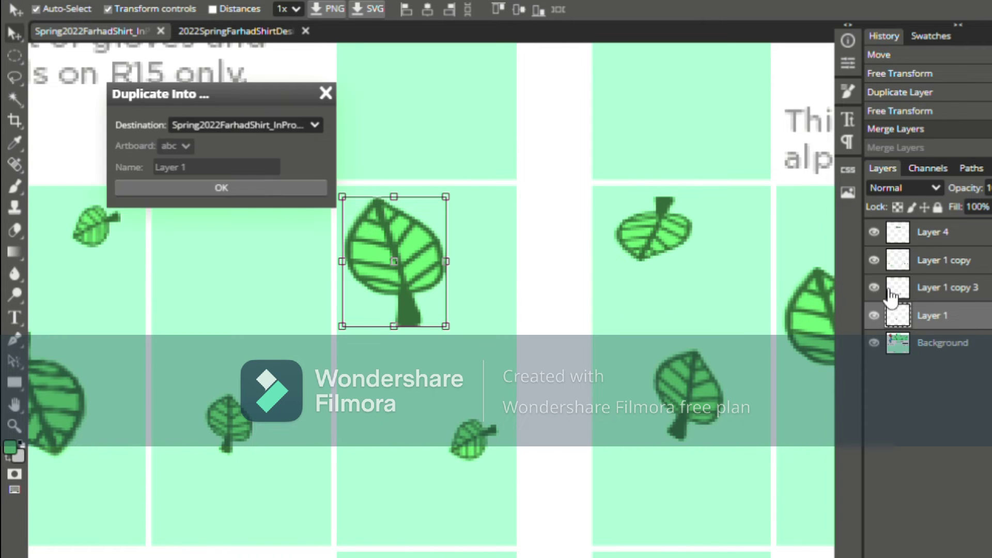
click(171, 187)
drag(423, 248, 575, 234)
- Add a green Color Overlay and an Outer Glow to the leaf copy between the arms
double_click(977, 315)
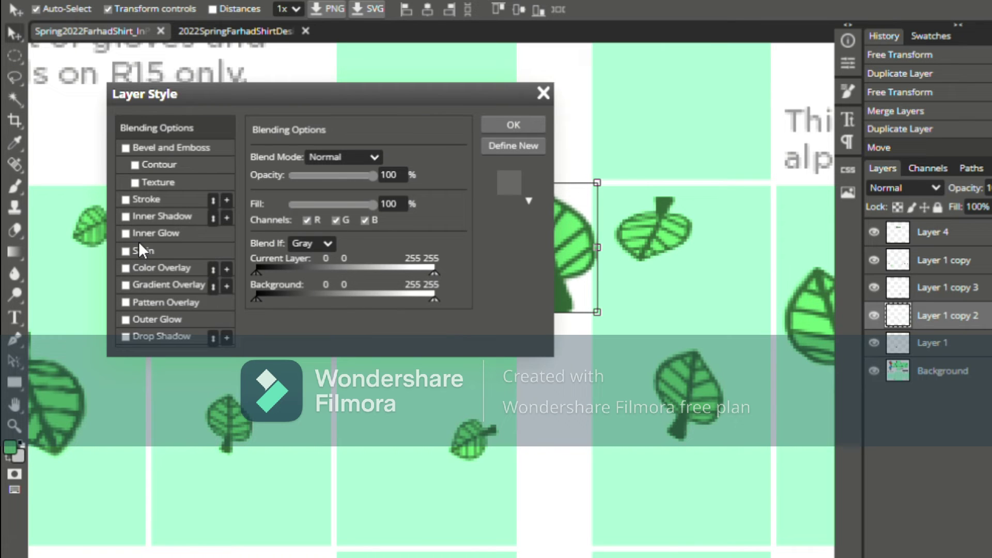
click(126, 337)
click(125, 268)
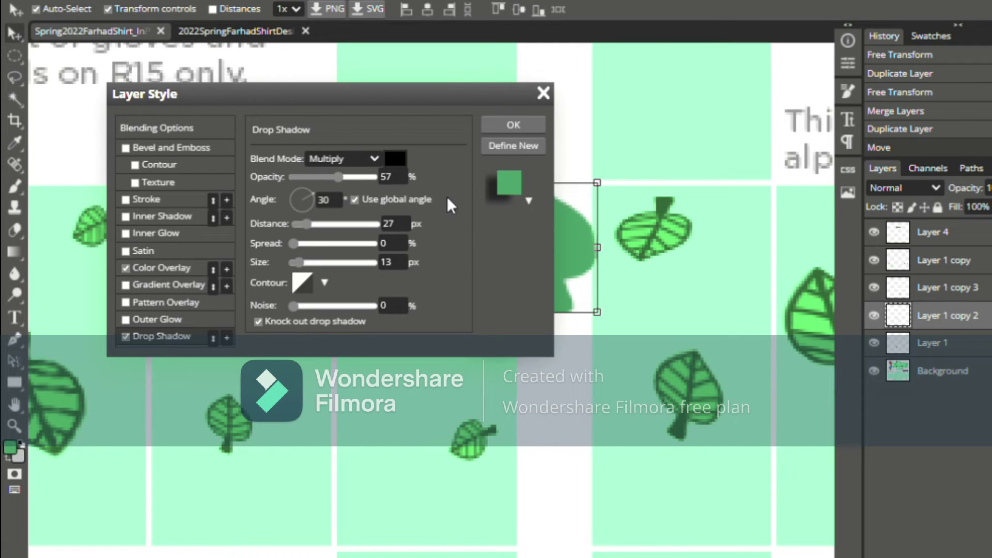
click(204, 267)
click(172, 335)
click(124, 337)
click(124, 320)
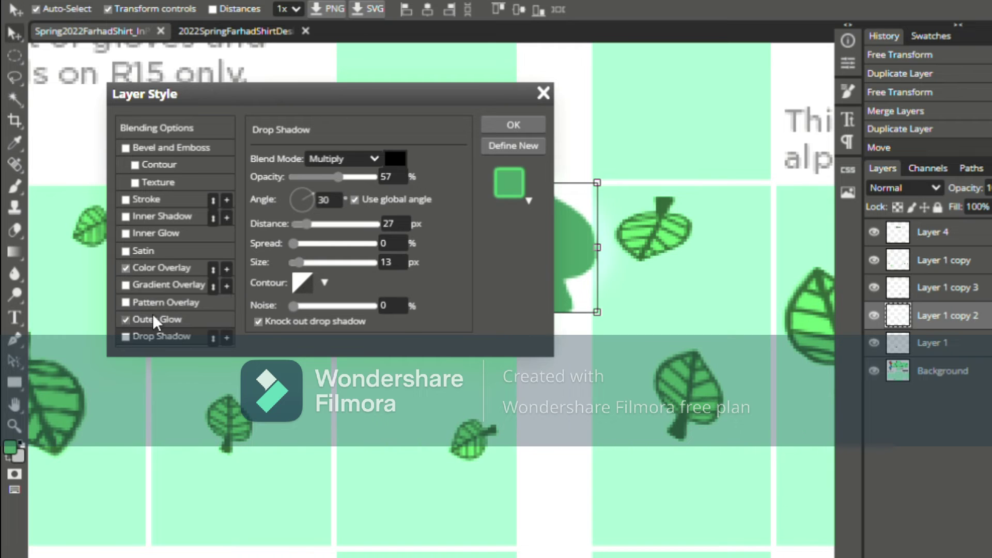
- Set the leaf copy's Outer Glow to 32% spread and 30 px size and apply the layer style
click(153, 316)
click(309, 256)
click(324, 275)
click(319, 257)
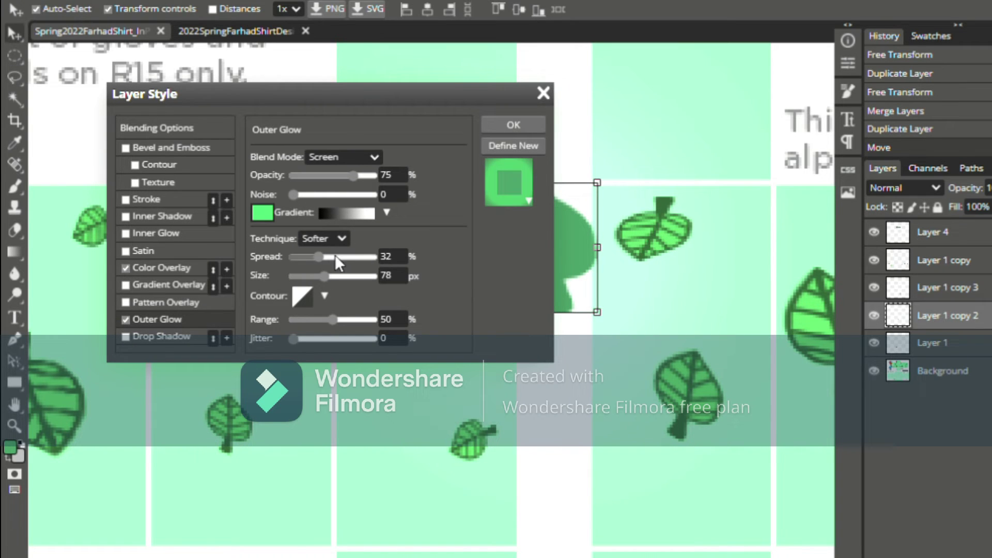
drag(324, 275, 306, 276)
click(161, 269)
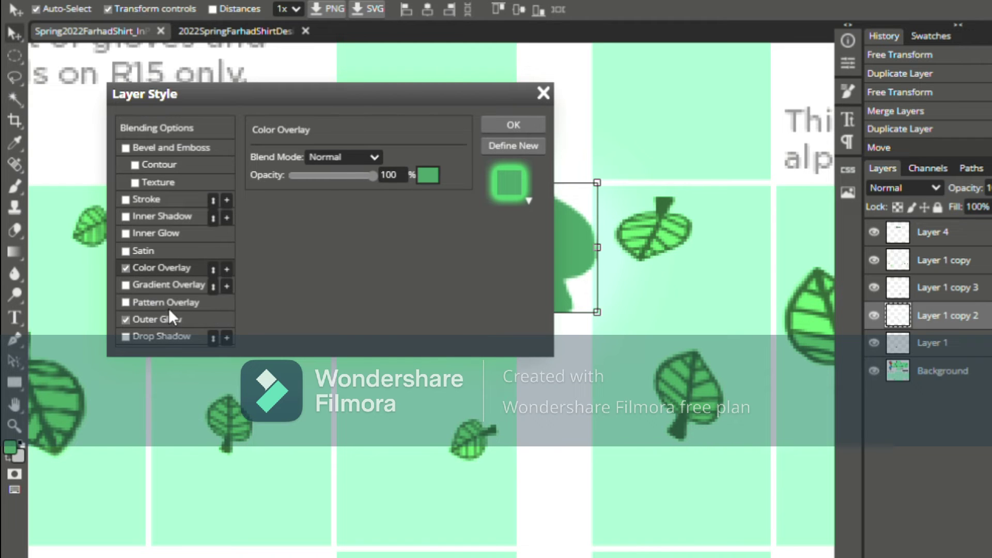
click(486, 124)
- Place the solid green leaf below the large leaf in the right arm's fourth panel, shrunk and turned stem-up
drag(571, 231, 441, 341)
drag(364, 296, 383, 491)
drag(429, 398, 483, 342)
- Duplicate the solid green leaf and place the copy beside the large leaf's stem, near the fourth panel's outer edge
right_click(940, 315)
click(899, 285)
click(219, 188)
scroll(486, 343, down, 3)
click(376, 262)
drag(377, 264, 436, 386)
- Place another solid leaf copy at the bottom of the right arm's fourth panel, rotated 177.2°
right_click(941, 343)
click(920, 285)
click(222, 187)
drag(454, 345, 362, 429)
- Duplicate the bottom solid leaf twice and move one copy into the right arm's third panel
right_click(935, 342)
click(908, 288)
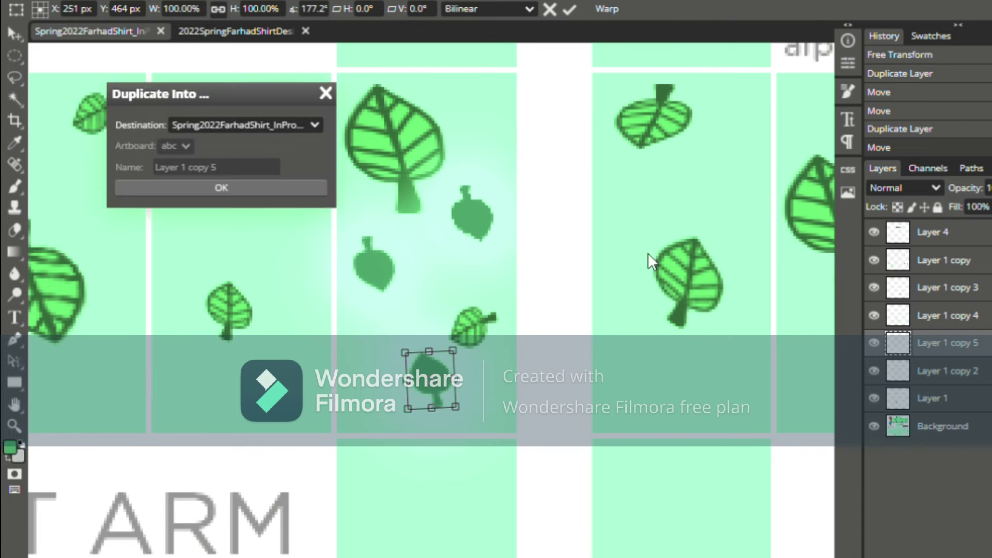
click(222, 188)
right_click(946, 341)
click(908, 288)
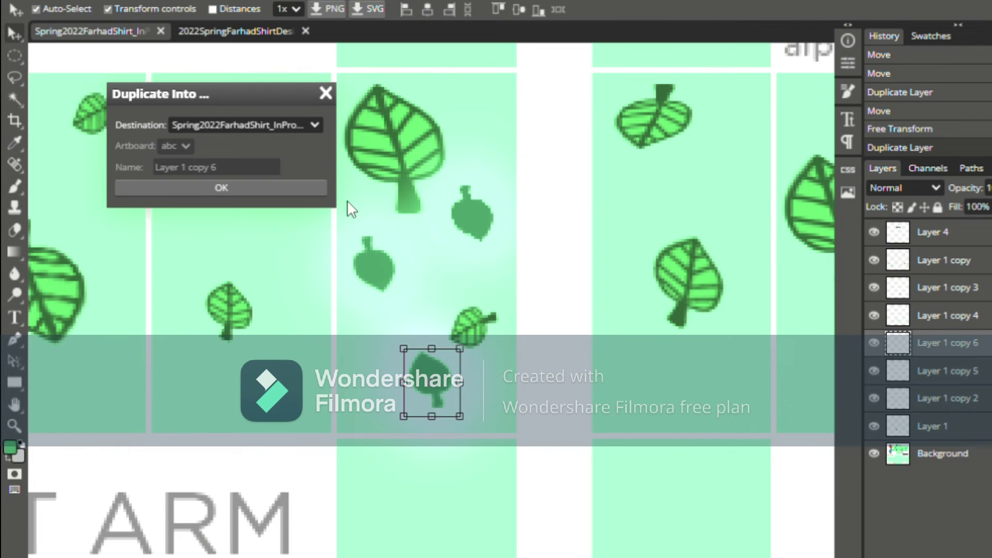
click(317, 193)
drag(445, 385, 287, 242)
- Make one more solid leaf copy and move a copy to the bottom of the right arm's third panel
right_click(984, 376)
click(908, 287)
click(201, 187)
click(984, 403)
drag(454, 385, 217, 384)
- Rotate the middle solid leaf in the right arm's third panel by -79.8°
click(240, 348)
click(291, 247)
click(283, 239)
drag(249, 211, 191, 381)
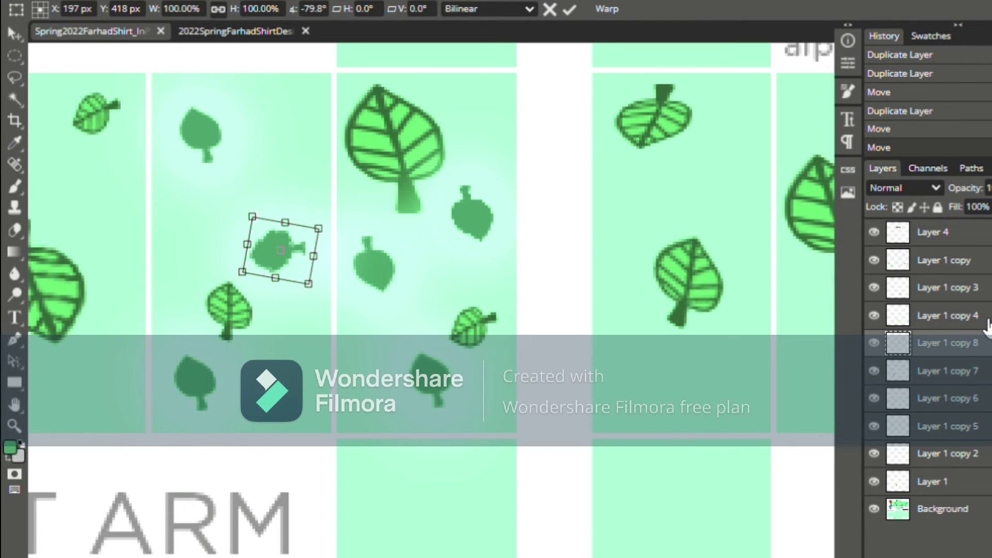
click(988, 321)
- Rotate the bottom solid leaf in the right arm's third panel by 36.2°
click(986, 370)
click(196, 378)
drag(164, 348, 195, 350)
scroll(358, 386, left, 4)
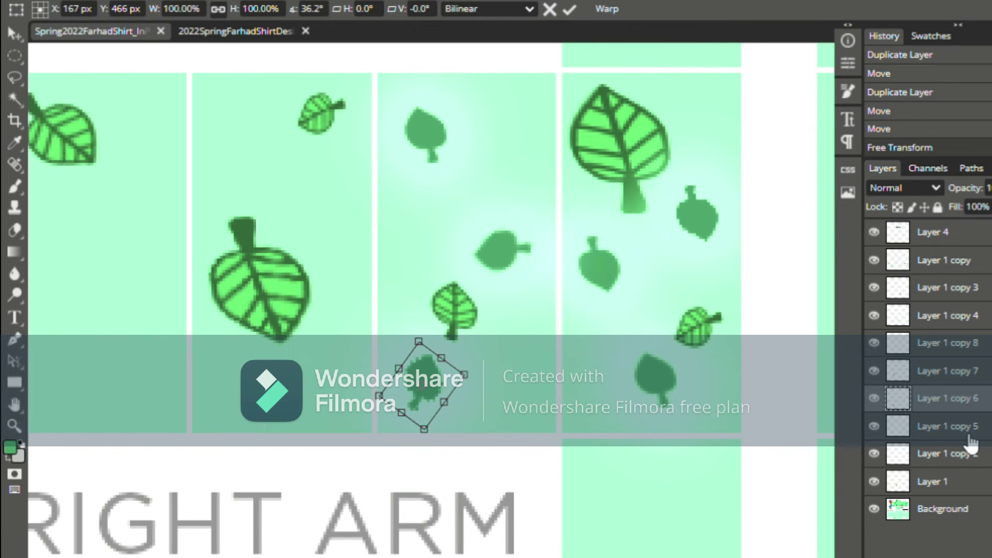
key(Return)
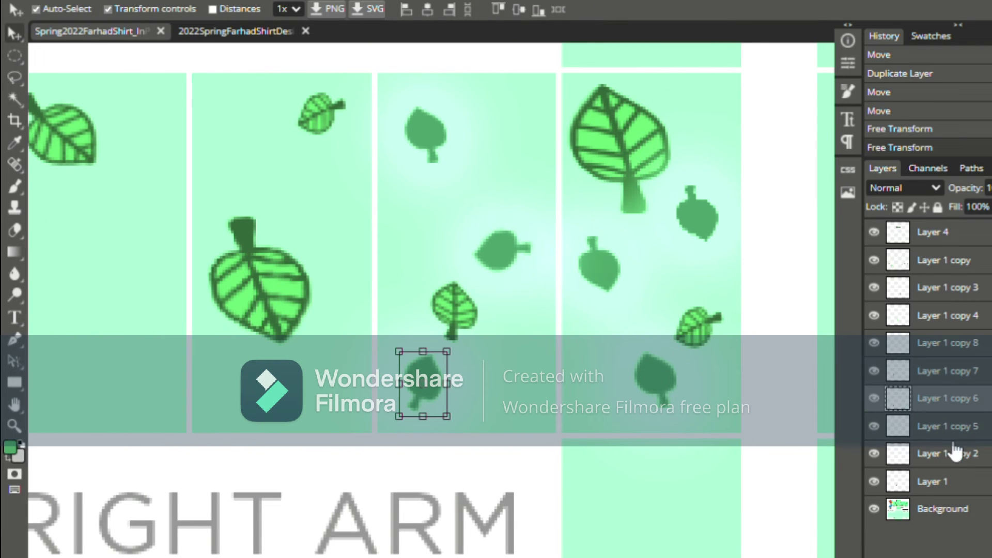
- Turn off the Outer Glow on the solid leaf beside the large leaf's stem in the right arm's fourth panel
click(962, 321)
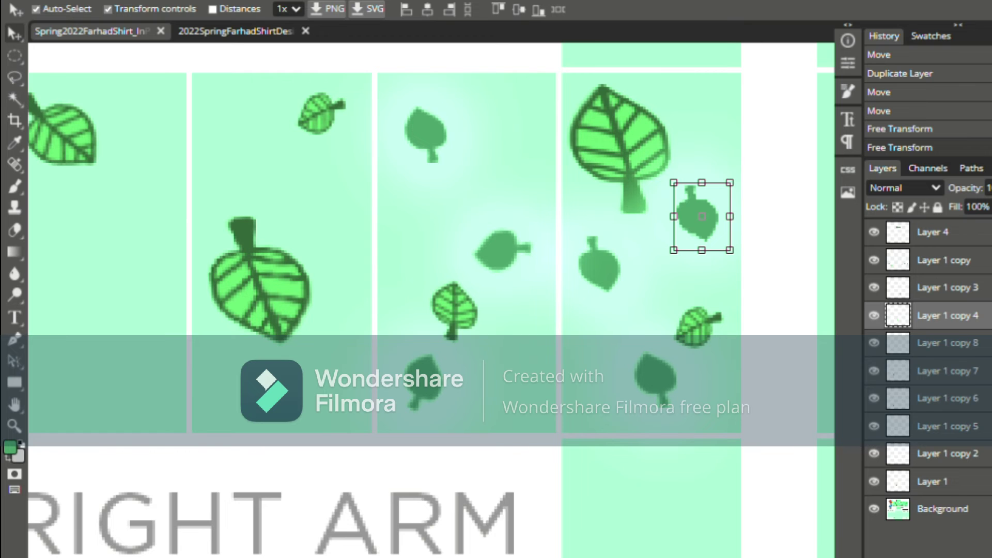
click(990, 316)
click(990, 316)
double_click(986, 315)
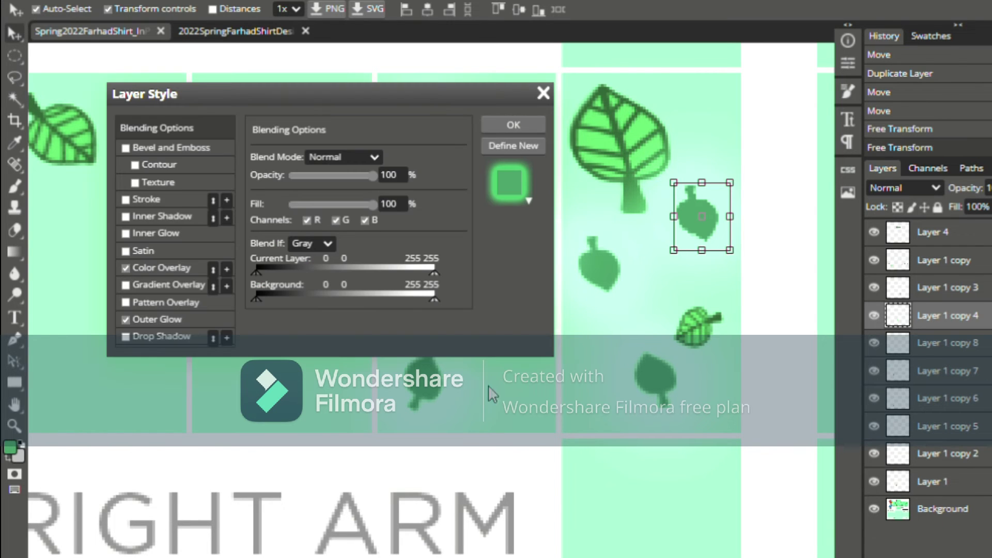
click(123, 320)
click(504, 123)
- Turn off the Outer Glow on the solid leaves in the right arm's third panel
double_click(986, 343)
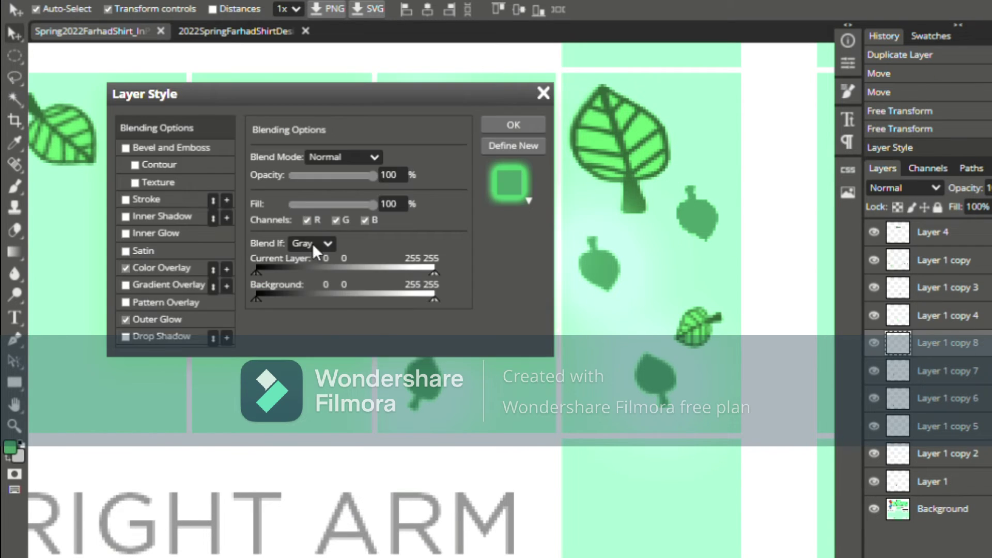
click(977, 371)
click(543, 93)
double_click(986, 371)
click(543, 93)
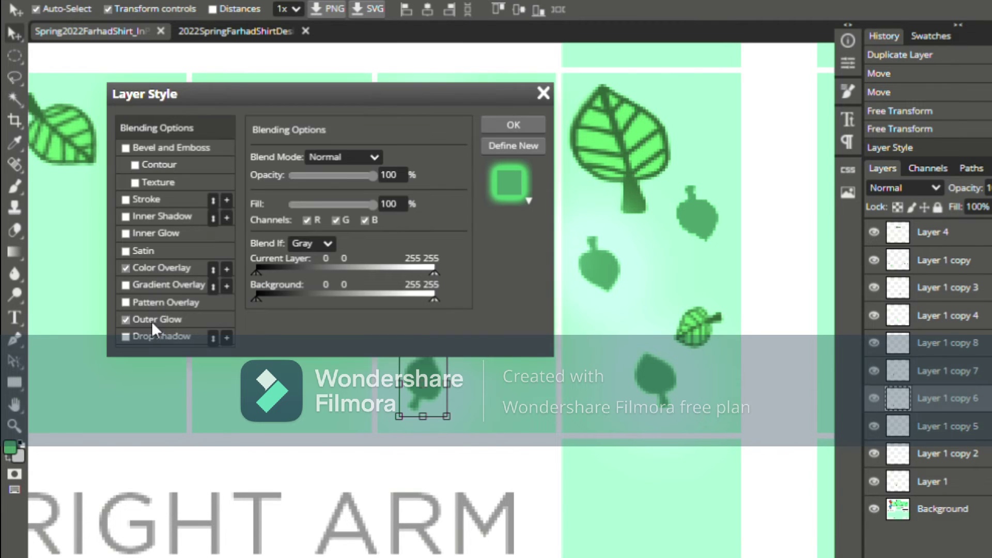
click(151, 321)
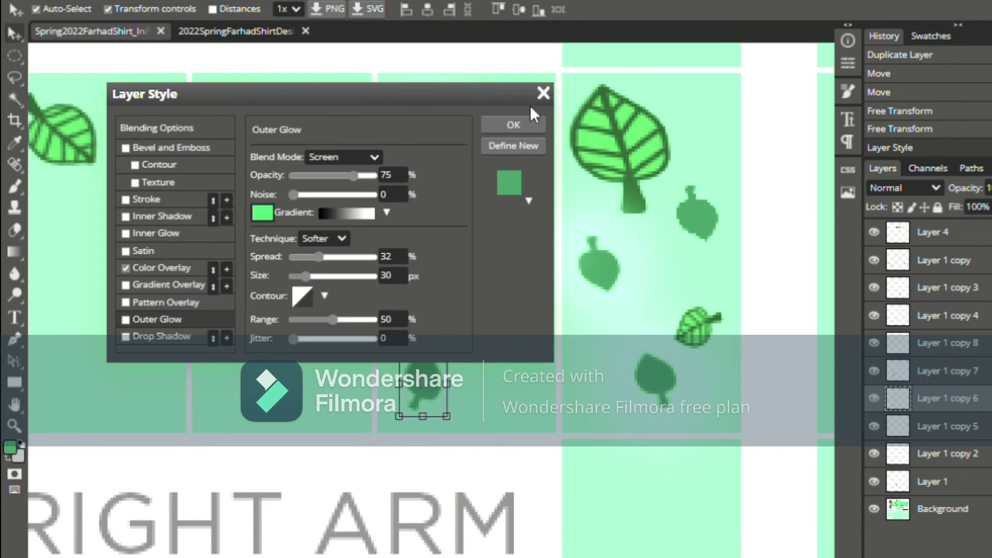
click(543, 93)
- Turn off the Outer Glow on the solid leaf at the bottom of the right arm's fourth panel
click(986, 425)
double_click(990, 432)
click(126, 319)
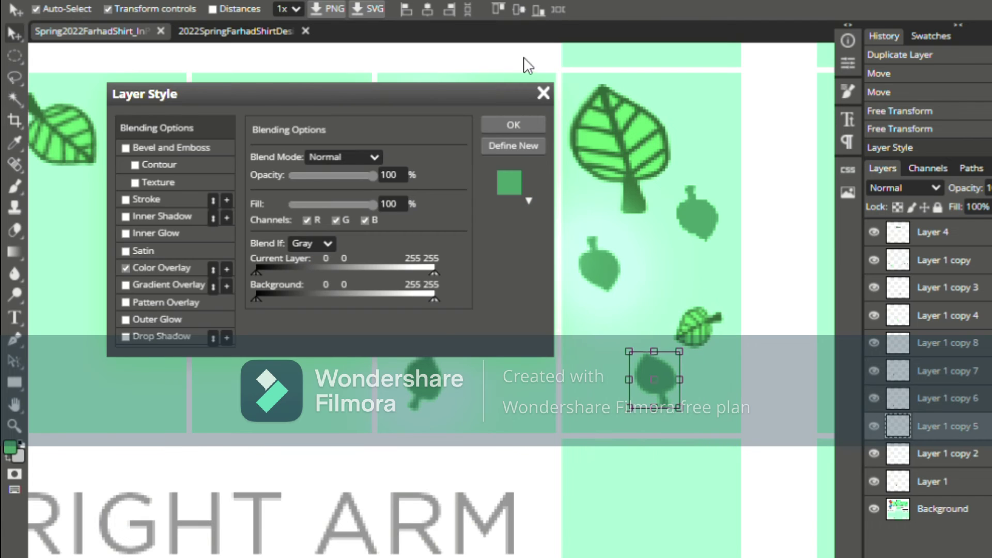
click(545, 94)
- Turn off the Outer Glow on the solid leaf below the large leaf in the right arm's fourth panel
double_click(986, 461)
double_click(987, 457)
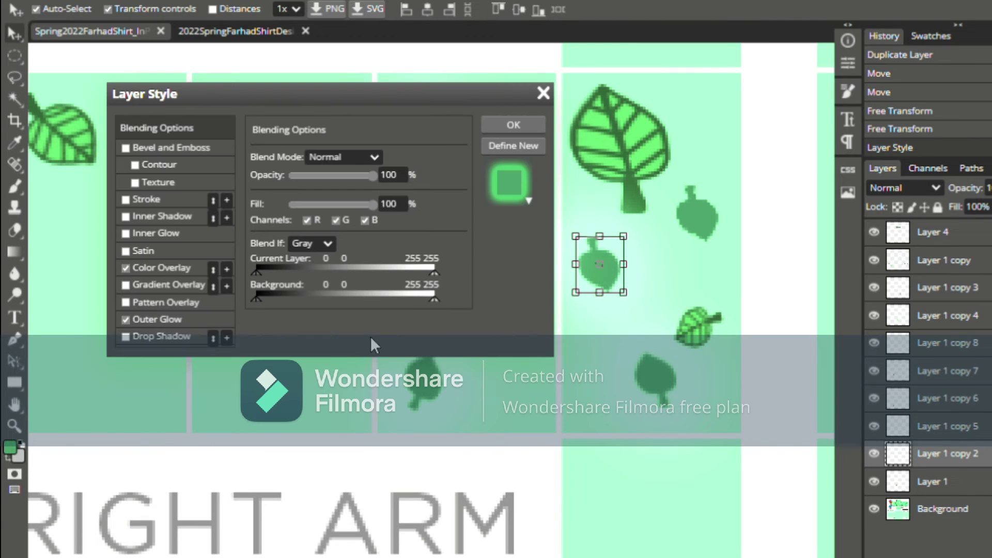
click(127, 319)
click(496, 124)
- Turn off the Outer Glow on the middle and bottom solid leaves in the right arm's third panel
click(501, 250)
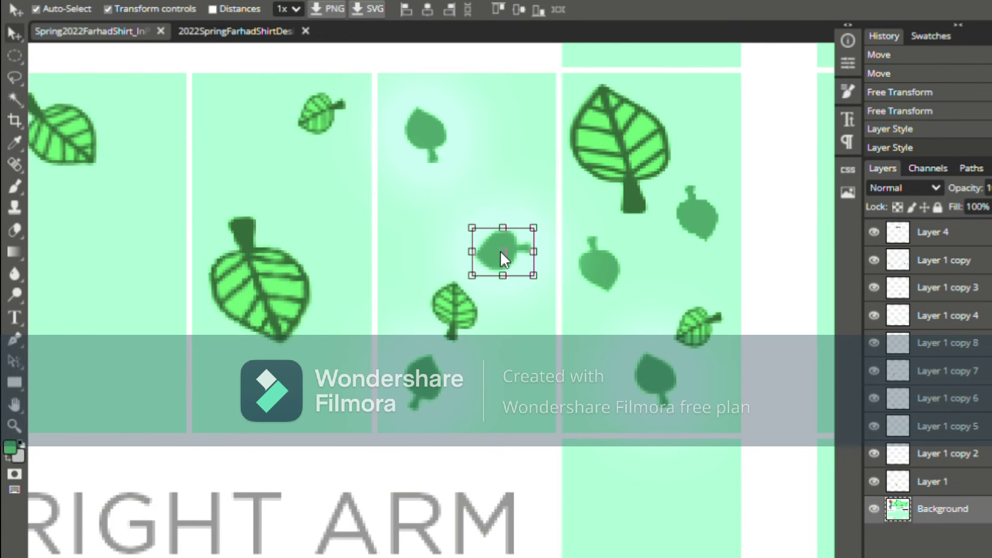
double_click(987, 346)
click(126, 319)
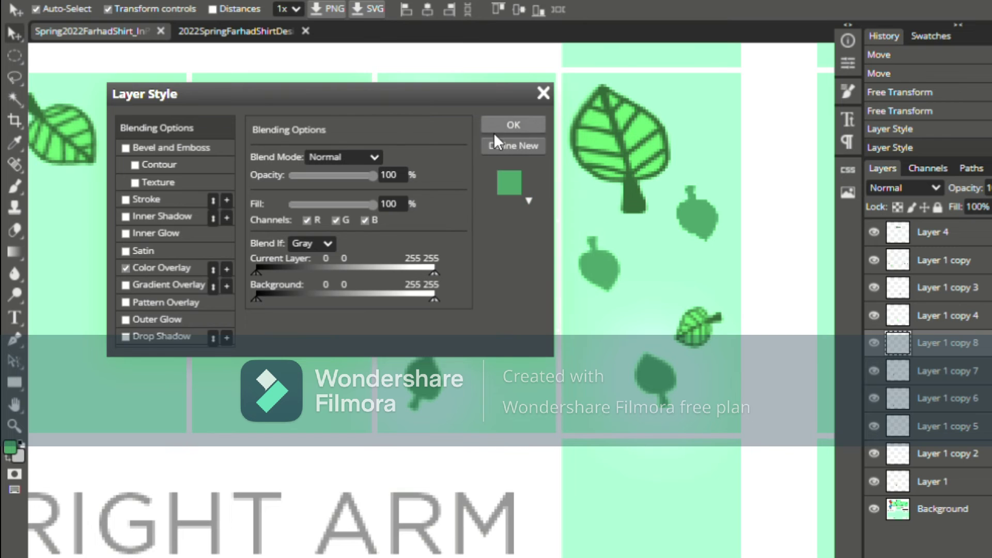
click(494, 129)
click(426, 391)
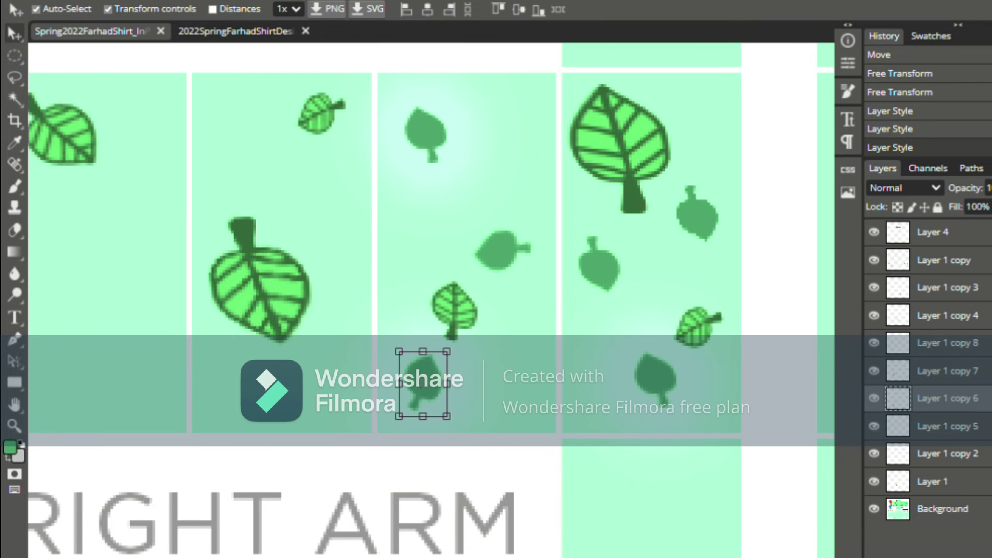
double_click(430, 391)
click(128, 320)
click(512, 125)
- Turn off the Outer Glow on the top solid leaf in the right arm's third panel
click(426, 132)
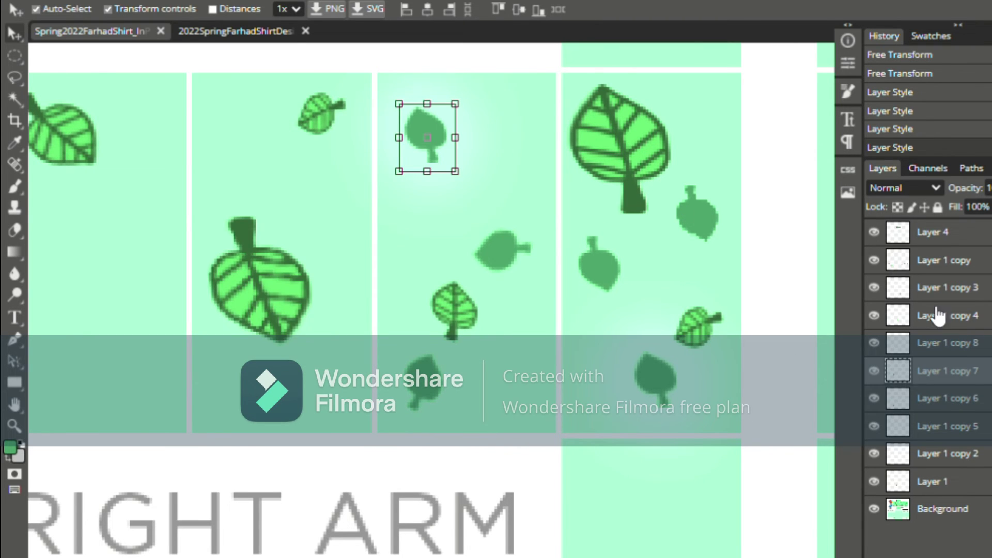
double_click(426, 132)
click(144, 319)
click(126, 321)
click(512, 125)
- Check the layer styles of the other solid leaves in the right arm's third and fourth panels for a remaining Outer Glow
click(697, 217)
double_click(698, 217)
click(513, 125)
double_click(680, 150)
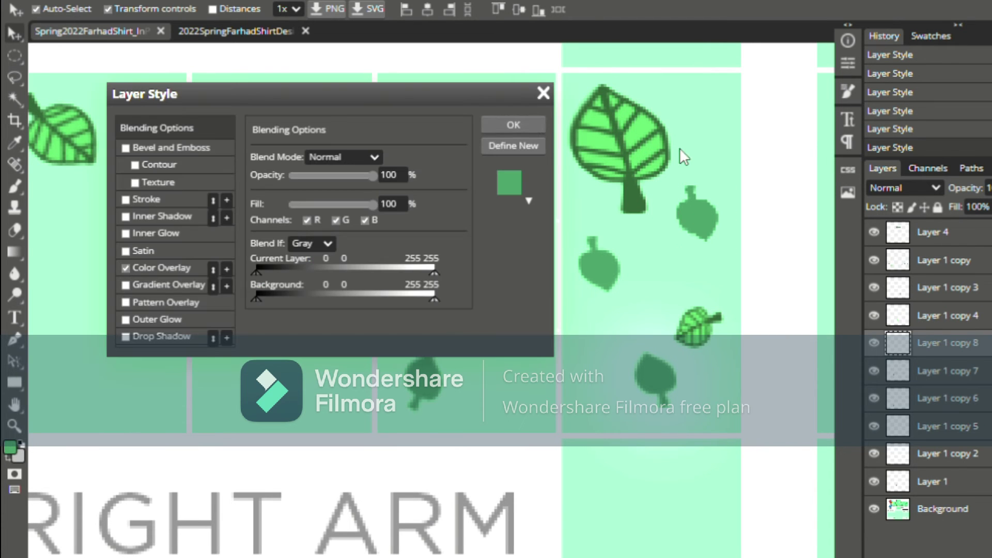
click(527, 119)
double_click(955, 398)
click(516, 124)
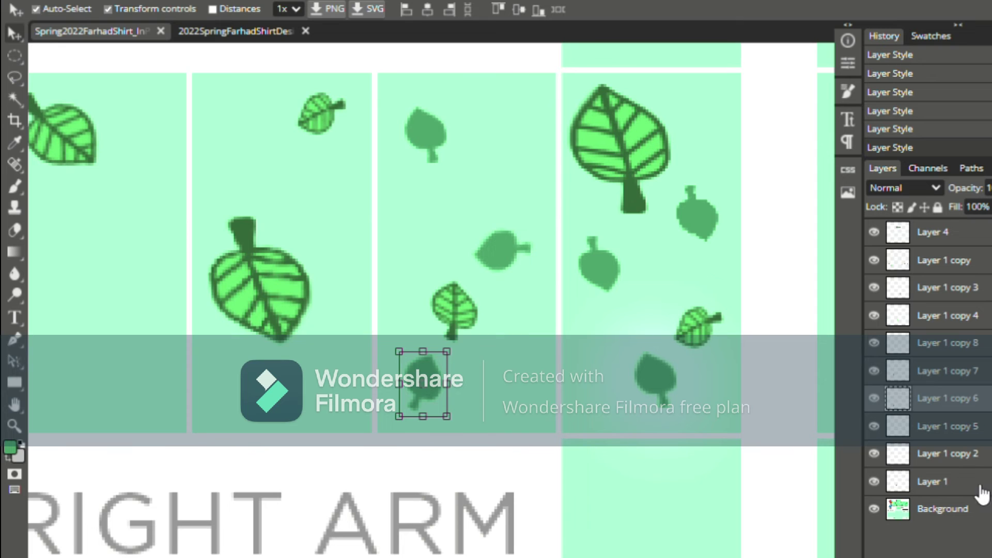
double_click(987, 455)
click(513, 125)
- Turn off the Outer Glow on the bottom solid leaf in the right arm's fourth panel, Layer 1 copy 5
double_click(969, 427)
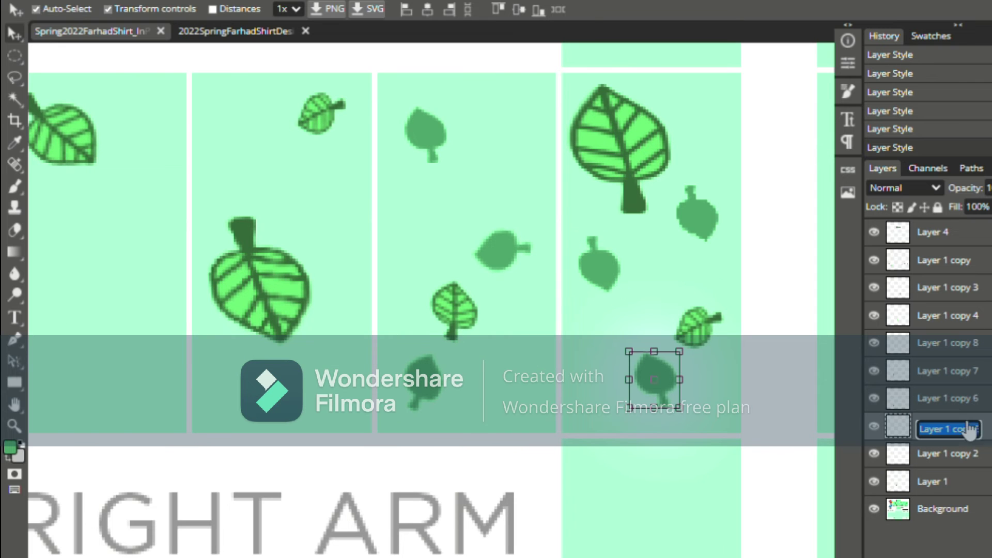
click(125, 319)
click(513, 125)
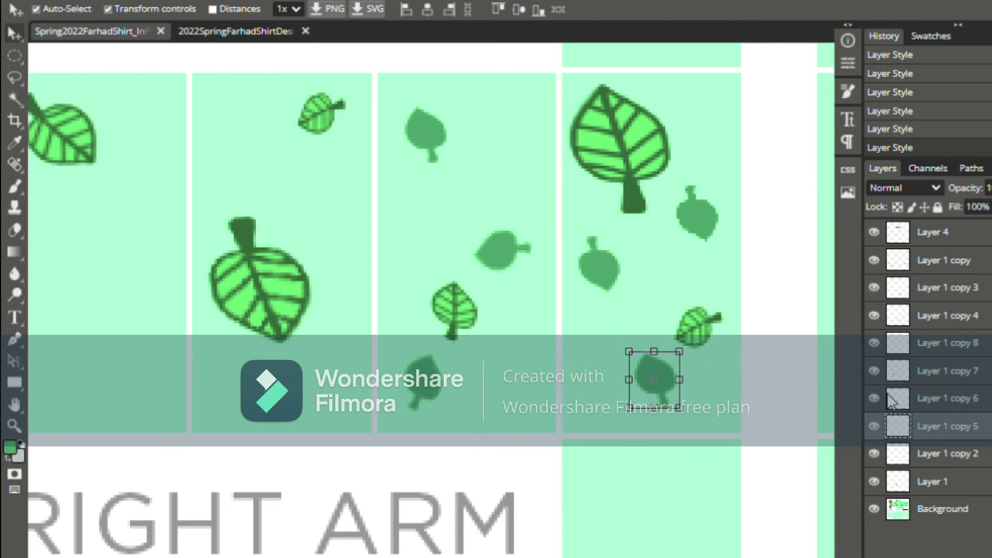
- Duplicate the Layer 1 copy 2 leaf, place it above the large leaf in the right arm's second panel, and rotate it 126.8°
right_click(988, 455)
click(925, 136)
key(Return)
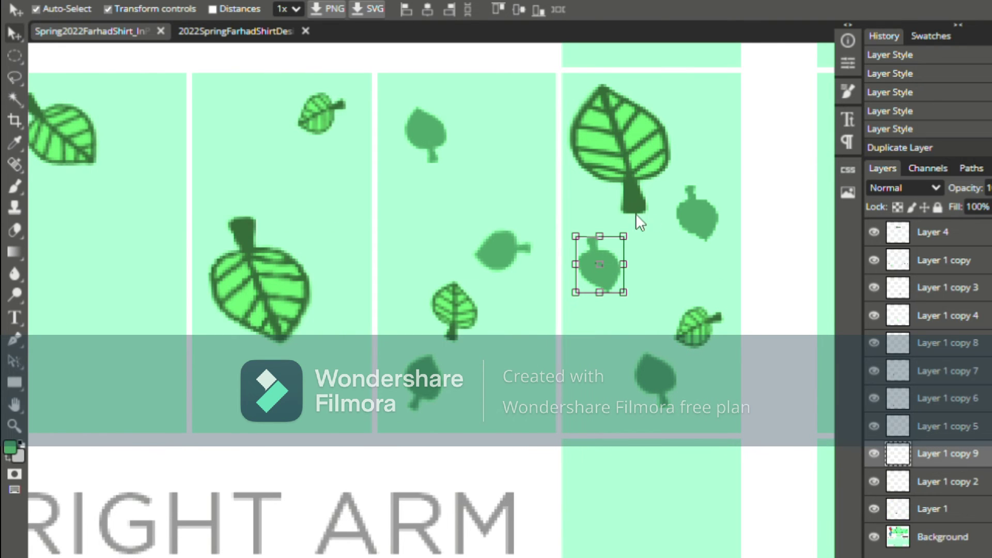
drag(627, 229, 602, 342)
drag(606, 264, 330, 230)
drag(142, 371, 317, 343)
drag(674, 251, 559, 298)
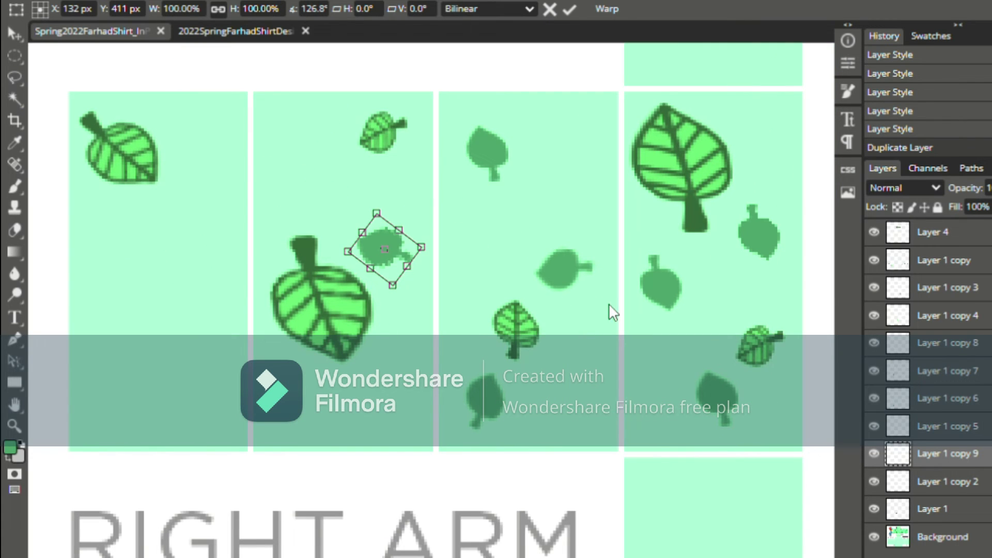
- Duplicate the second panel's solid leaf into the lower left of the right arm's first panel, rotated 180° with its height at -82.14%
right_click(982, 454)
click(965, 159)
key(Return)
drag(377, 230, 223, 264)
drag(158, 240, 149, 255)
drag(181, 307, 102, 406)
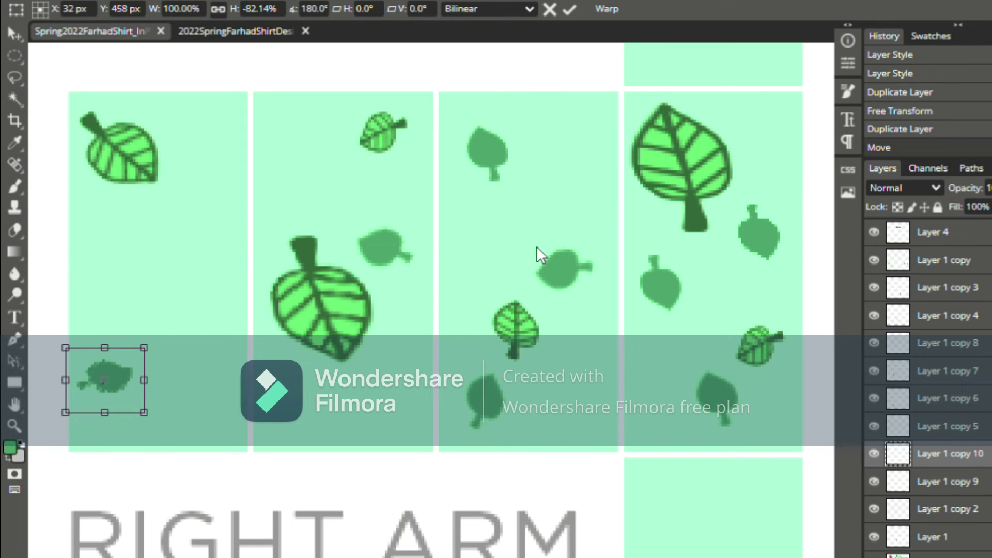
key(Return)
- Merge Layer 1 copy 4, copy 8 and copy 7 down into copy 6, and copy 10 and copy 9 down into copy 2
click(759, 235)
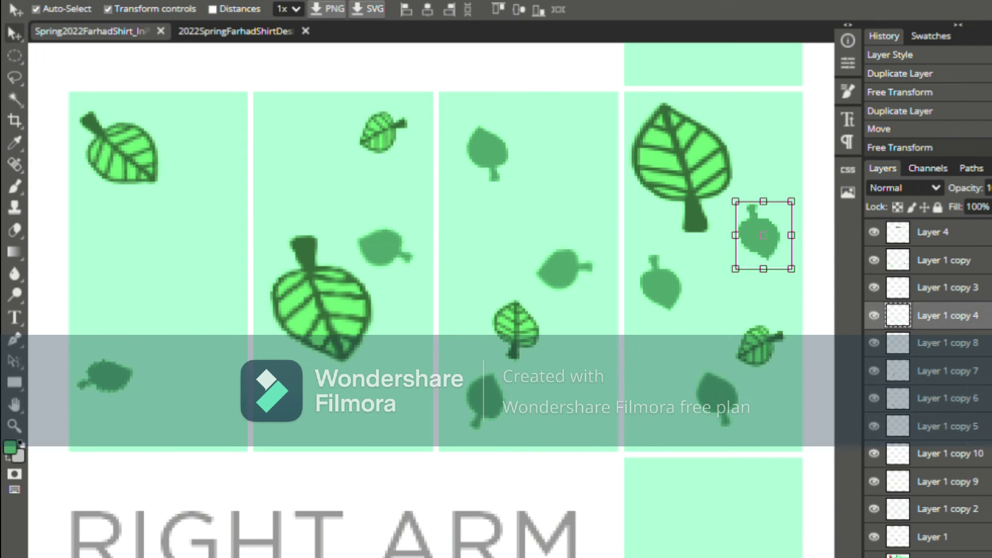
key(ctrl+e)
key(ctrl+e)
key(ctrl+e)
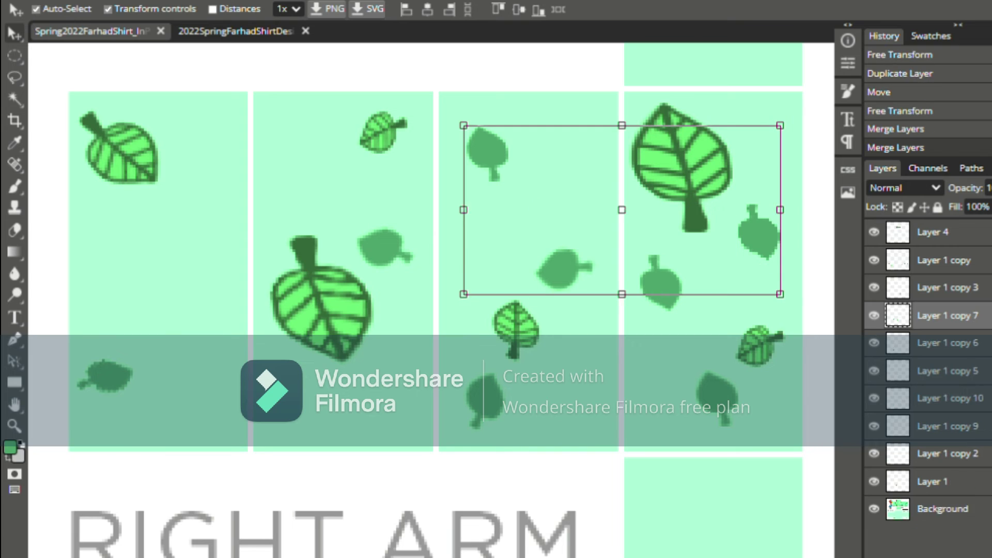
click(978, 375)
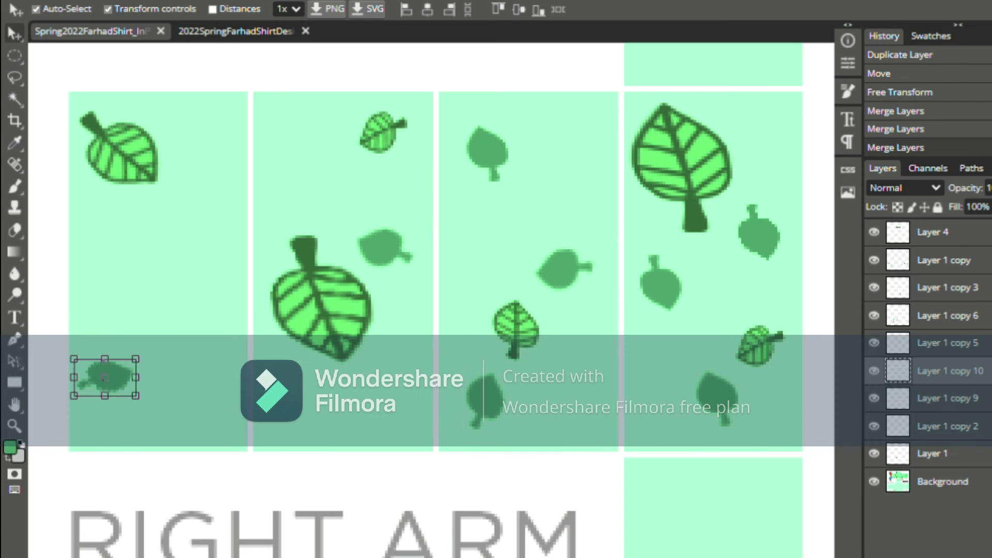
key(ctrl+e)
key(ctrl+e)
- Duplicate Layer 1 copy 5 beside the veined leaf in the right arm's first panel and scale it to 72.22% width and 80% height
right_click(962, 354)
click(910, 290)
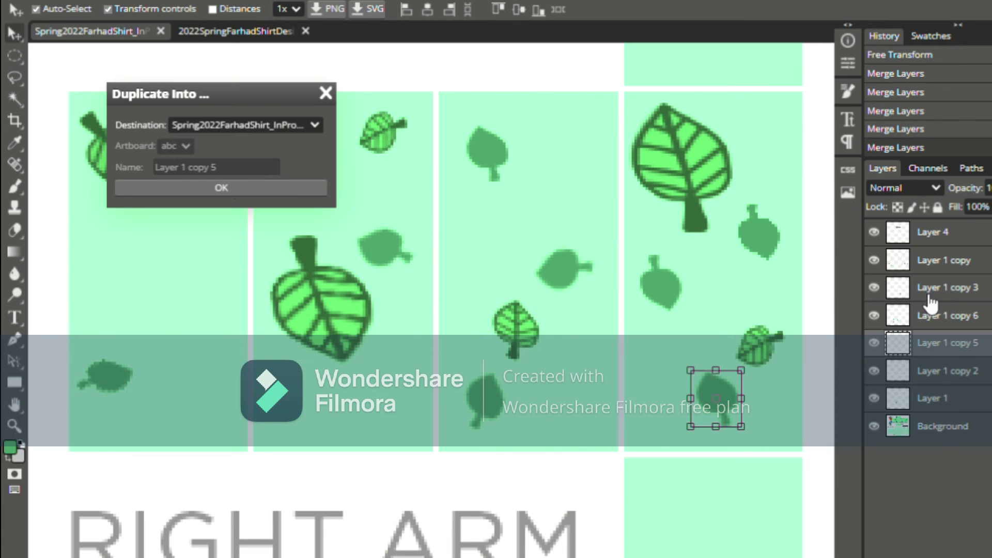
click(228, 184)
drag(730, 411, 215, 192)
drag(177, 159, 195, 177)
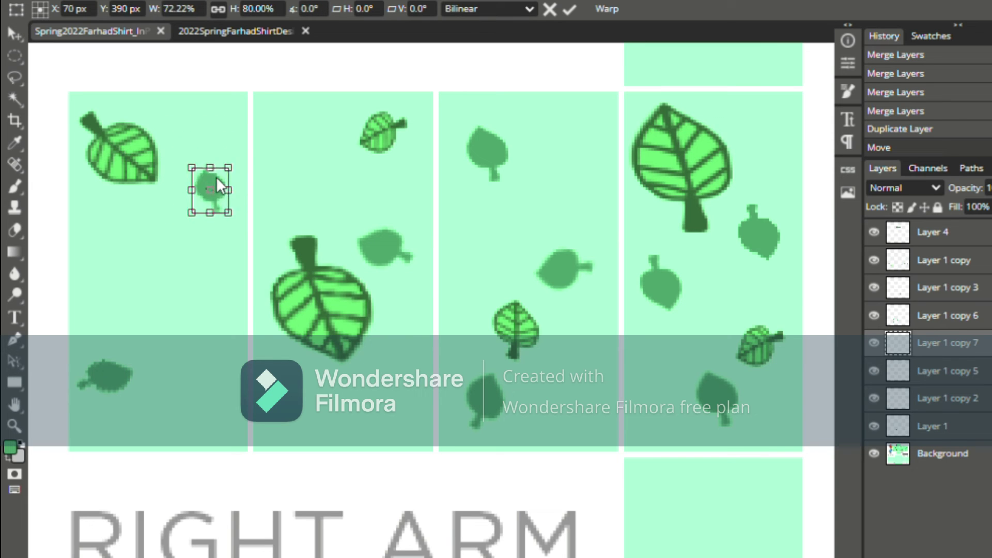
- Duplicate Layer 1 copy 5 into the middle of the right arm's first panel, flipped vertically with its height at -110%
click(946, 370)
right_click(946, 370)
click(946, 87)
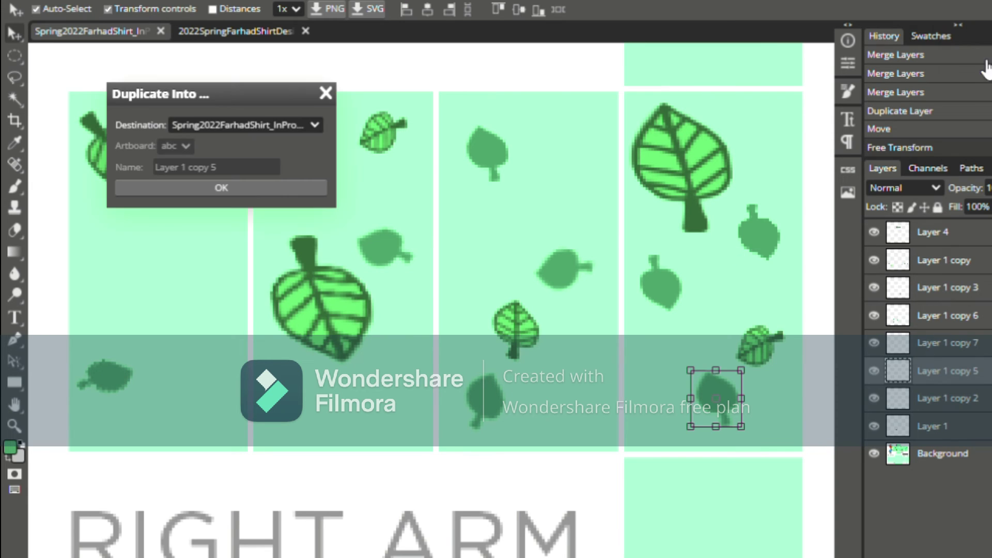
click(221, 186)
drag(733, 386, 313, 285)
click(955, 128)
drag(724, 400, 210, 483)
drag(206, 447, 161, 276)
- Clear a thin full-width strip along the bottom edge of the right arm's first panel on the Background layer
scroll(365, 413, down, 2)
scroll(366, 414, right, 4)
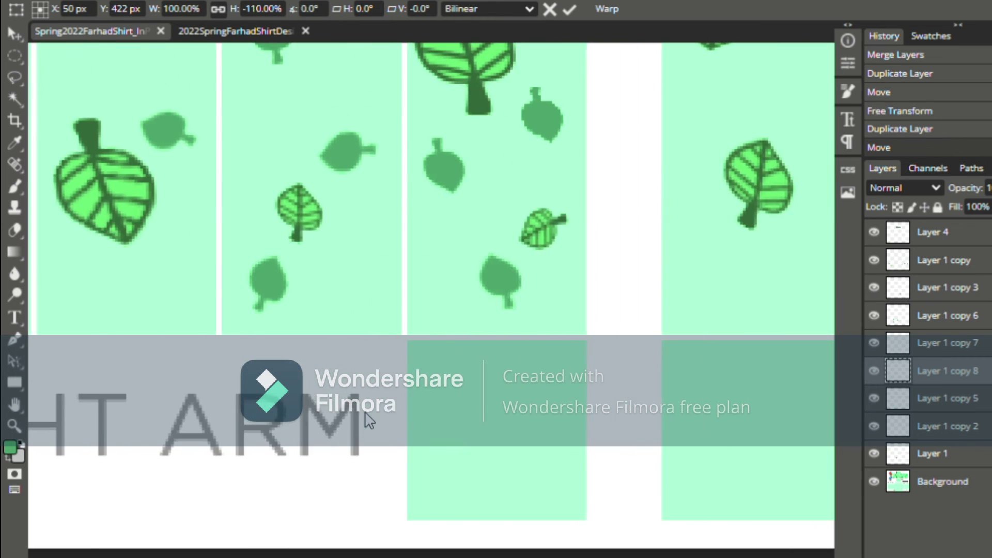
scroll(365, 413, left, 7)
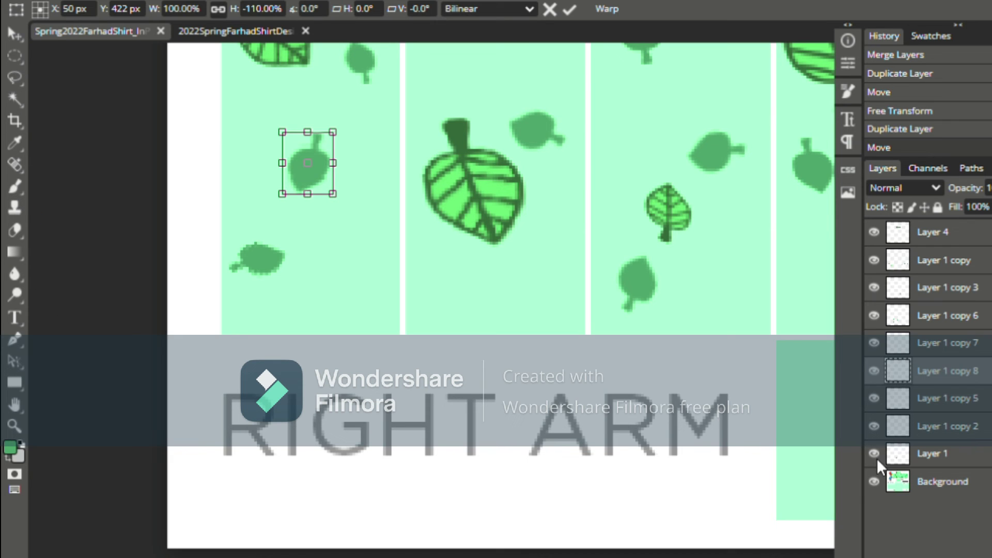
click(878, 480)
right_click(10, 62)
click(82, 72)
drag(236, 335, 412, 346)
scroll(269, 362, up, 2)
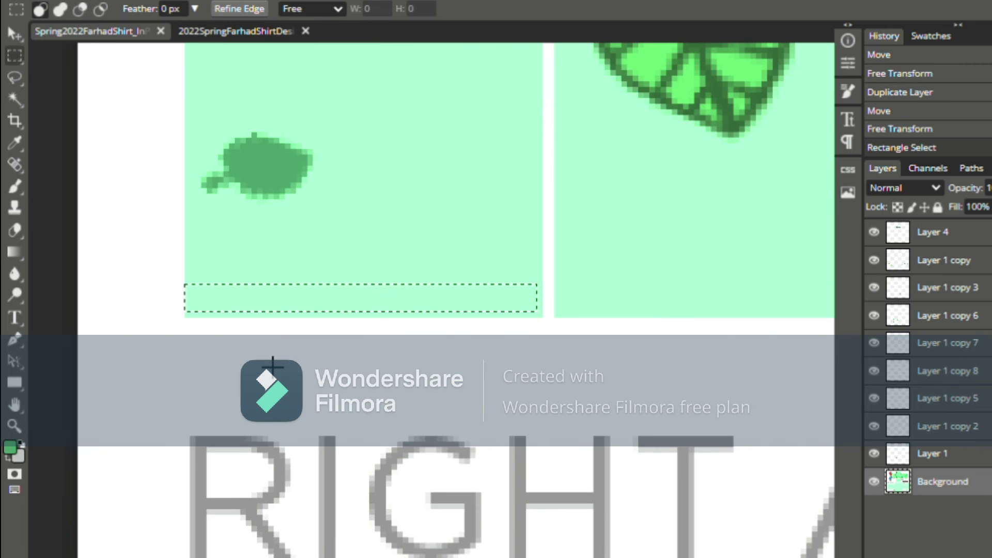
drag(184, 273, 542, 317)
drag(185, 274, 551, 310)
key(Delete)
click(923, 136)
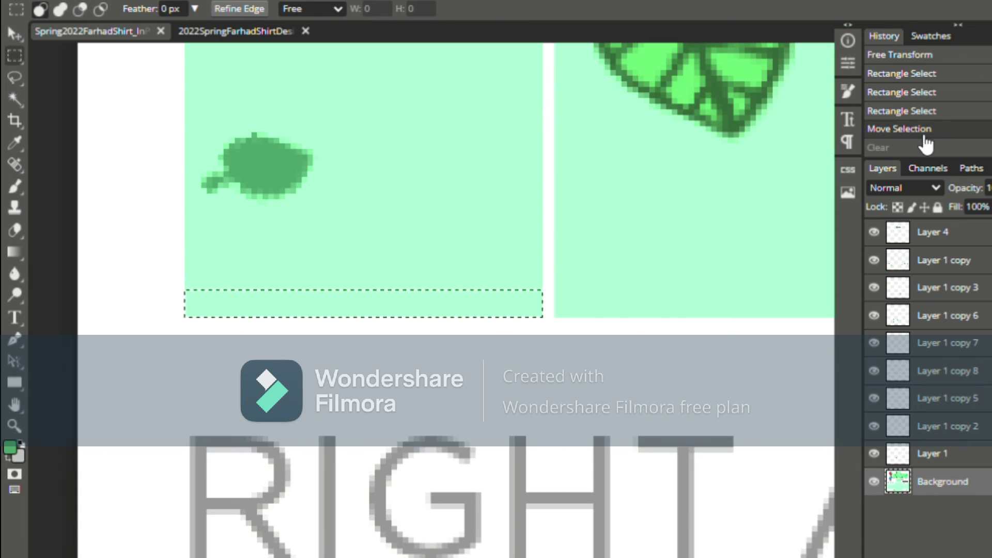
scroll(467, 319, up, 5)
scroll(468, 319, right, 8)
scroll(468, 319, down, 5)
key(Delete)
- Shift the strip selection to the right arm's second panel and clear the same bottom strip there
key(Right)
key(Right)
key(Right)
key(Right)
key(Right)
key(Right)
key(Right)
key(Right)
key(Right)
key(Right)
key(Right)
key(Right)
key(Right)
key(Right)
key(Right)
key(shift+Right)
key(shift+Right)
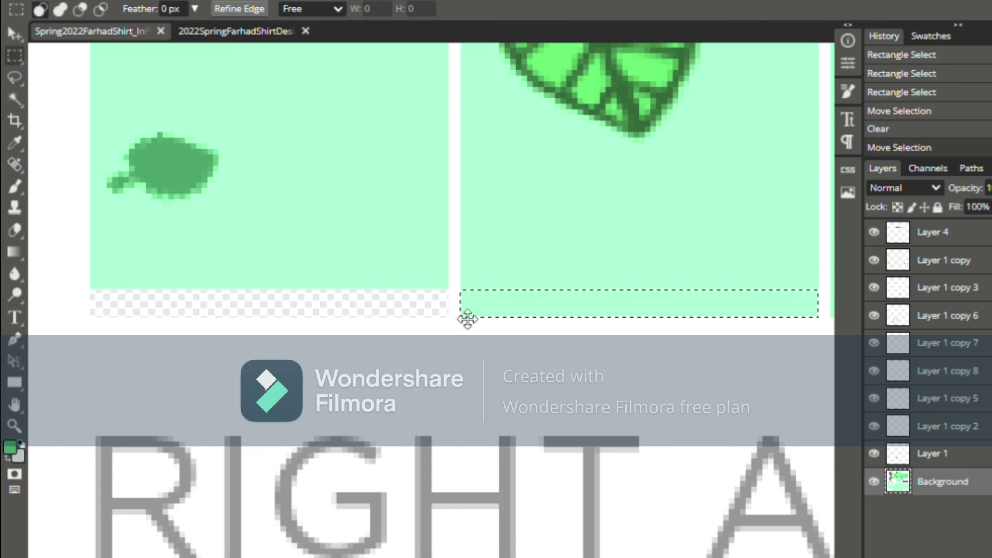
key(Delete)
- Clear matching bottom strips from the right arm's third and fourth panels with the same selection
scroll(467, 319, right, 5)
key(shift+Right)
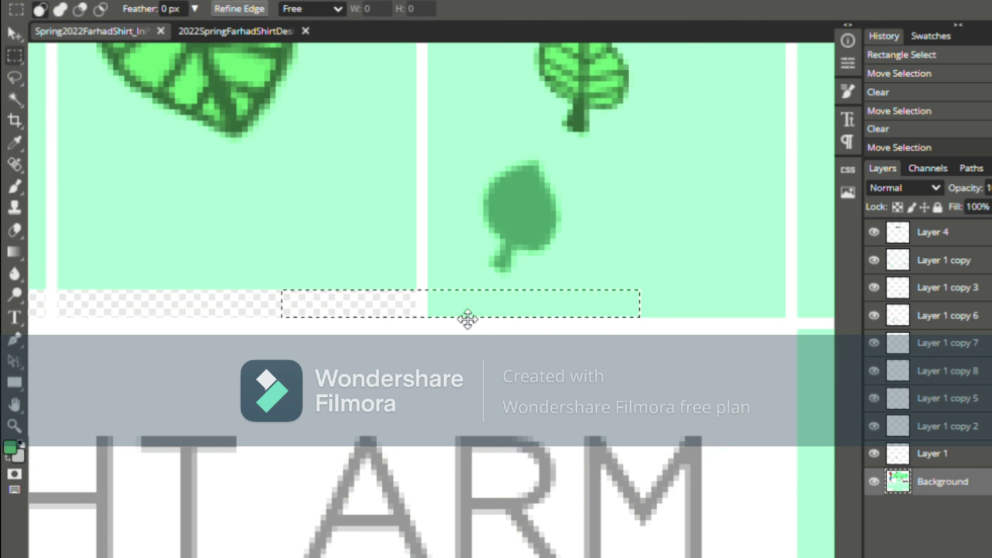
key(Delete)
scroll(468, 319, right, 5)
key(Right)
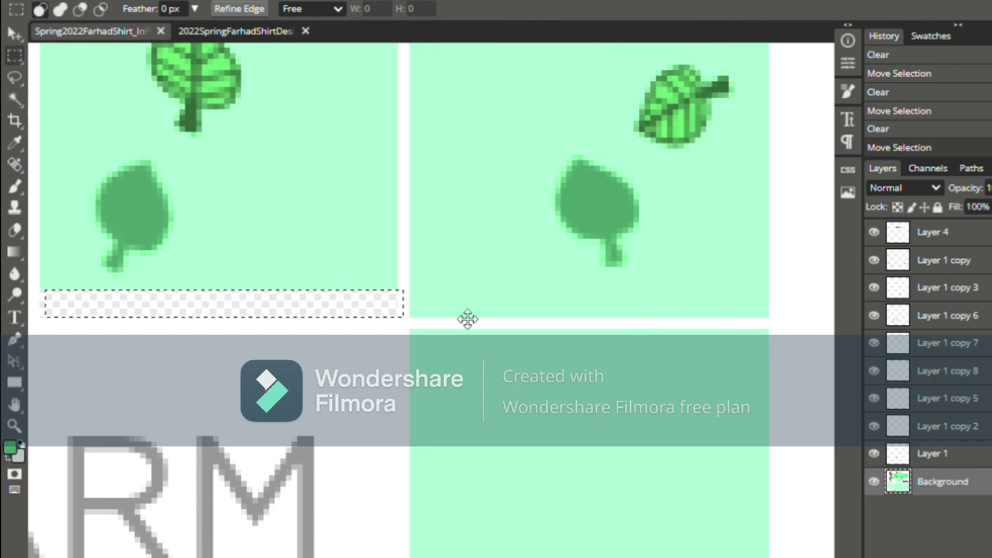
key(Delete)
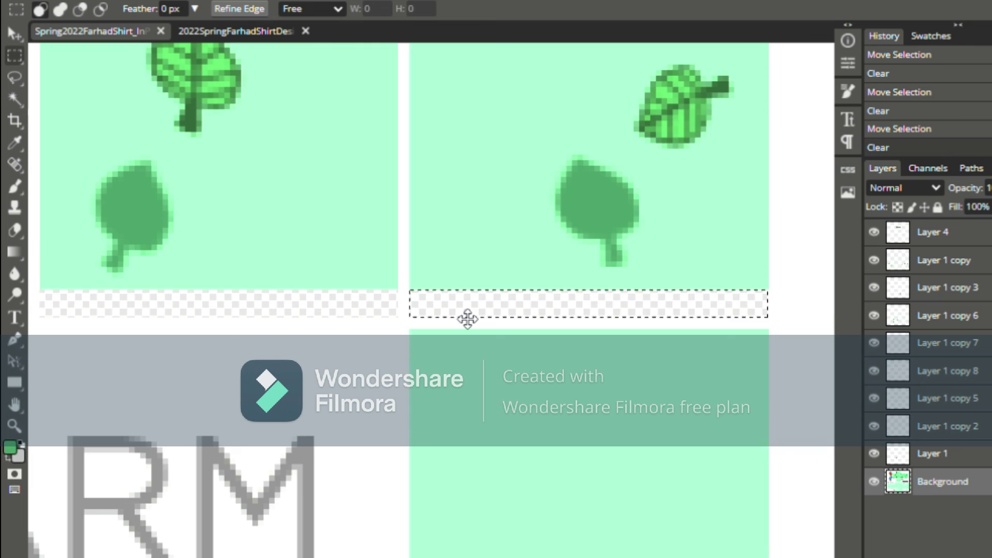
- Move the strip selection across to the left arm and clear the bottom strips of its first and second panels
scroll(468, 318, right, 7)
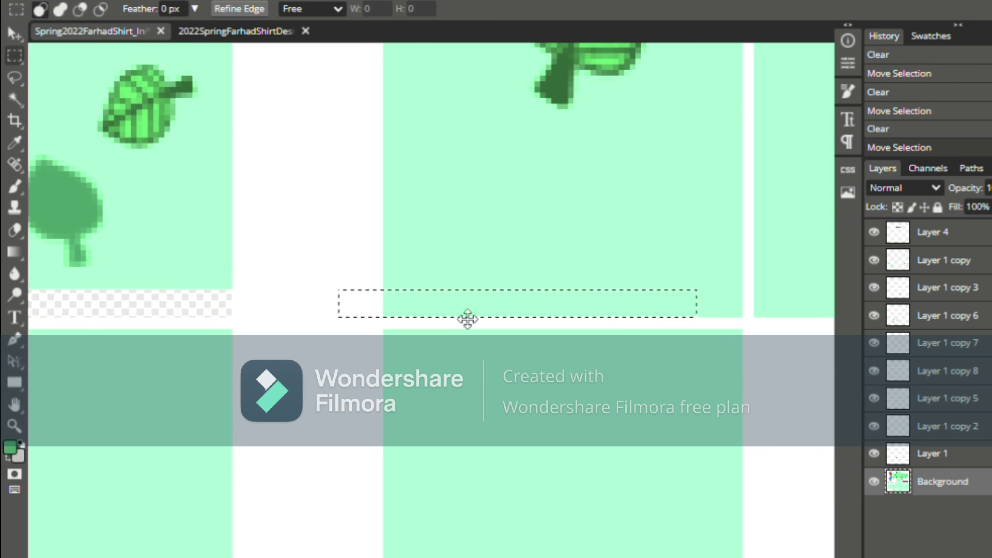
key(Delete)
key(shift+Right)
key(Right)
key(Right)
key(Right)
key(Right)
key(Right)
key(Right)
key(Right)
key(Right)
key(Right)
key(Right)
key(Right)
key(Right)
key(Right)
key(Right)
key(Right)
key(Right)
key(Delete)
- Clear the bottom strips of the left arm's third and fourth panels with the same selection
scroll(468, 319, right, 4)
key(shift+Right)
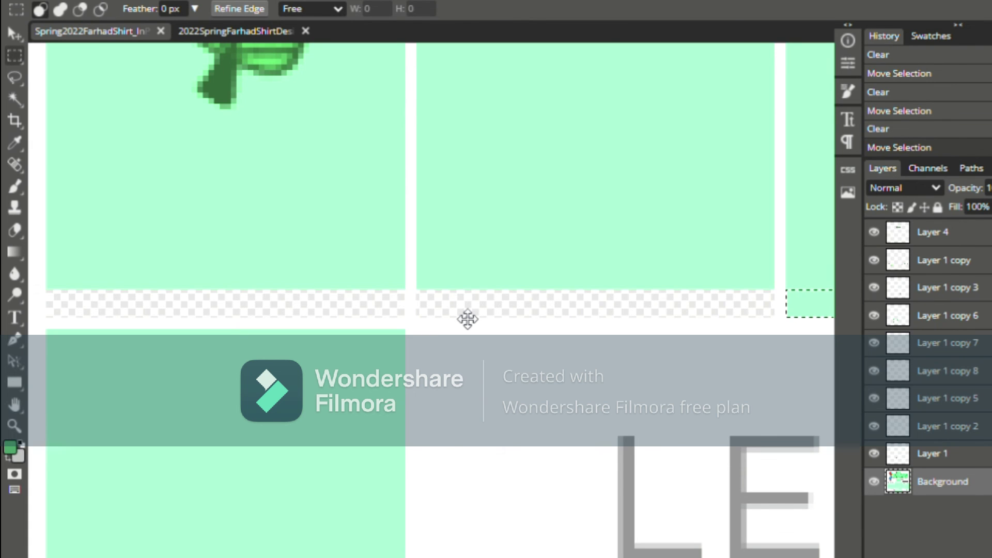
key(Delete)
scroll(467, 319, right, 8)
key(shift+Right)
key(shift+Right)
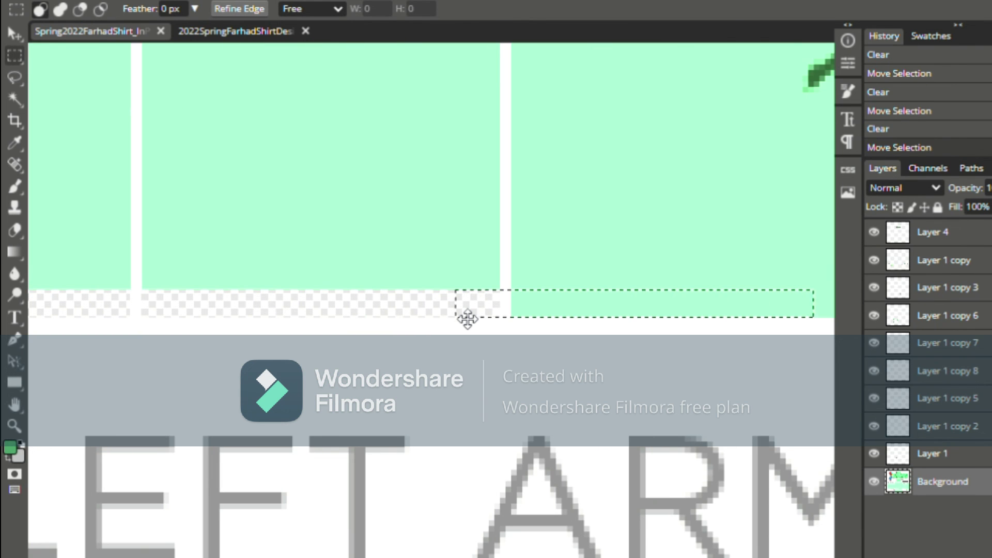
key(Delete)
- Select the green square below the left arm's first panel and clear it from the Background layer
scroll(467, 319, left, 8)
scroll(468, 319, down, 2)
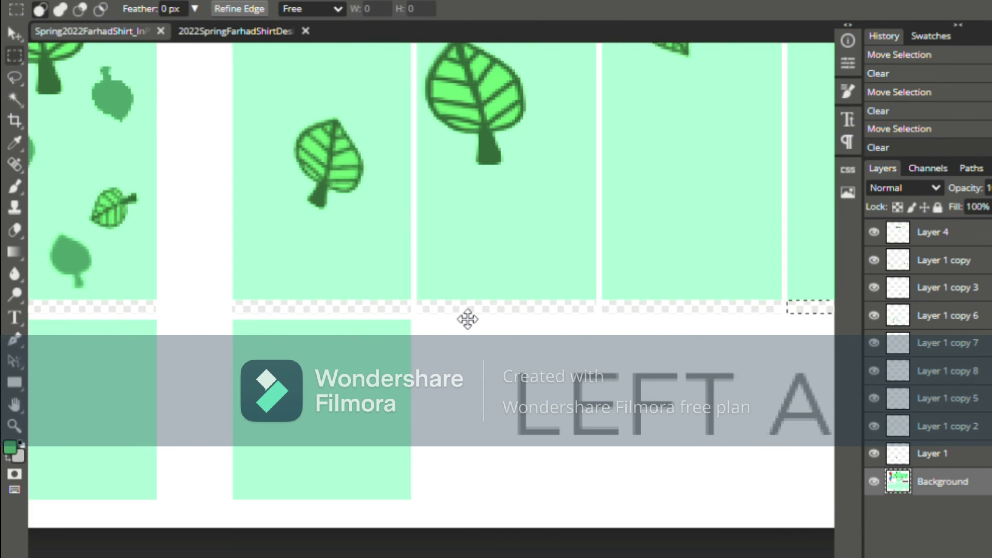
drag(247, 334, 423, 509)
key(Down)
scroll(279, 457, up, 2)
scroll(279, 458, down, 6)
scroll(285, 192, up, 4)
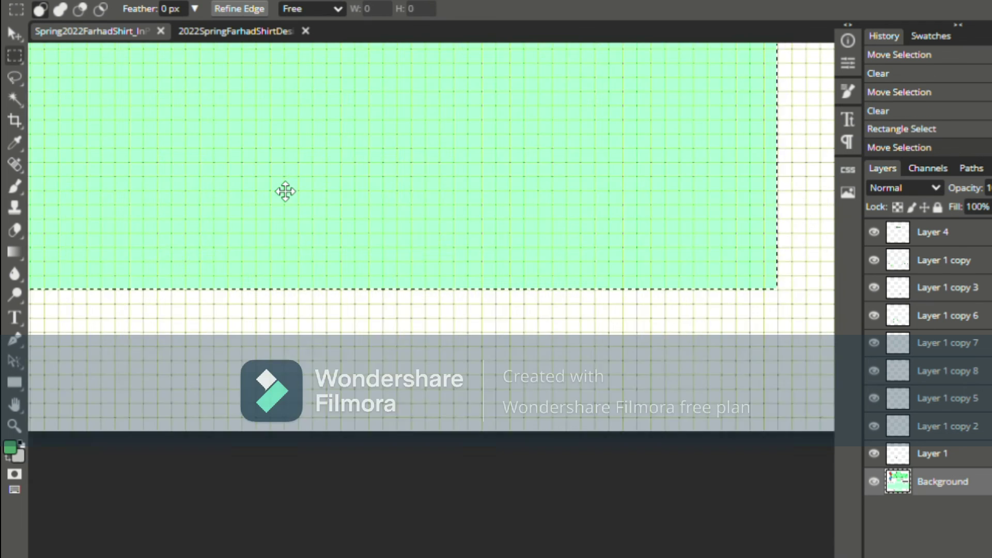
scroll(285, 192, left, 12)
key(Delete)
- Shift the square selection over the green square below the right arm's fourth panel and clear it
scroll(284, 191, down, 3)
key(Left)
key(Left)
key(Left)
key(Left)
key(Left)
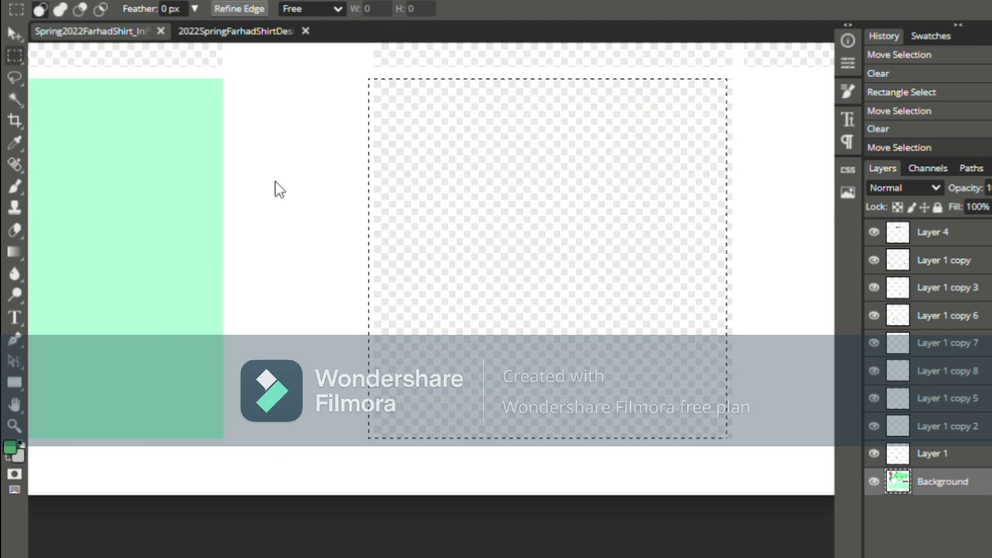
key(Left)
key(Left)
key(Left)
key(Left)
key(Left)
key(Left)
key(Left)
key(Left)
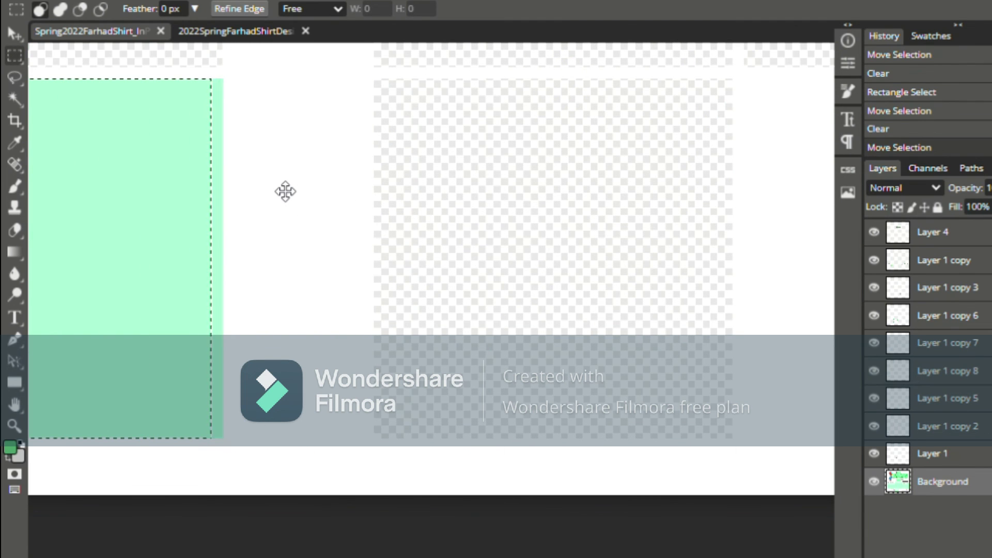
key(Delete)
scroll(286, 192, left, 6)
scroll(285, 192, up, 3)
scroll(285, 191, down, 3)
scroll(285, 192, up, 5)
scroll(286, 191, down, 4)
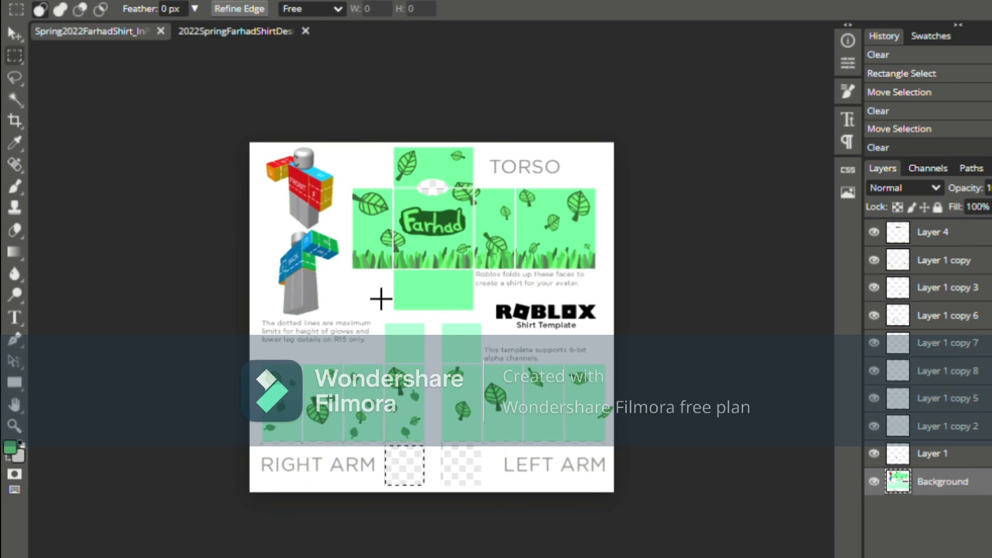
- Make the layer of the small leaf overhanging the left arm's fourth panel active and deselect the cleared square
scroll(664, 474, up, 5)
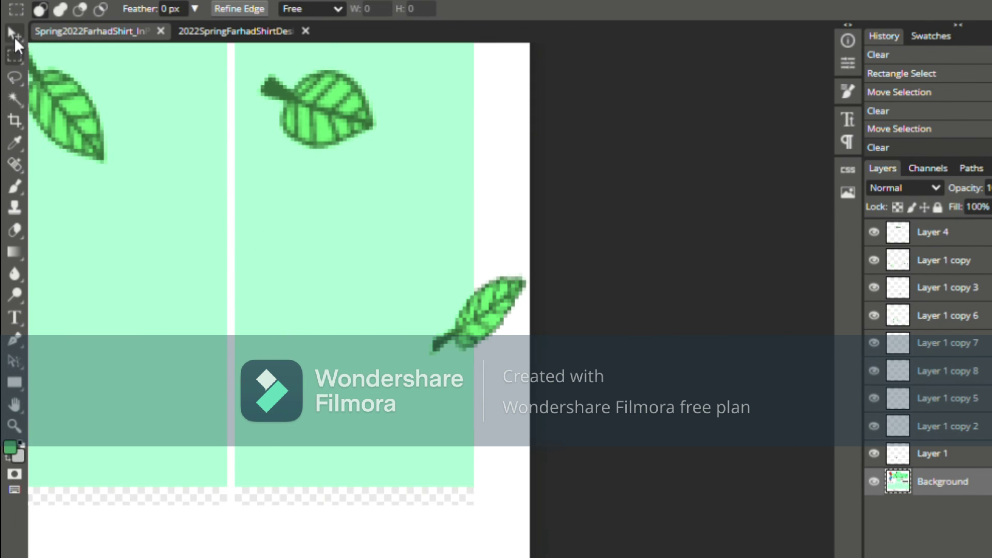
click(14, 36)
click(488, 314)
scroll(459, 302, down, 6)
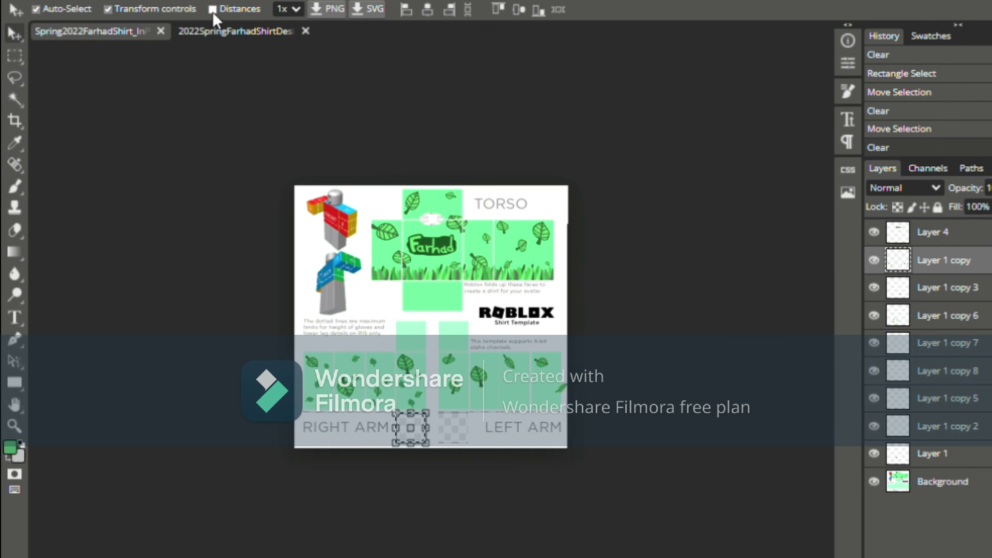
click(148, 1)
click(178, 29)
- Erase the small leaf overhanging the outer edge of the left arm's fourth panel within a rectangular selection and remove that selection
scroll(518, 384, up, 8)
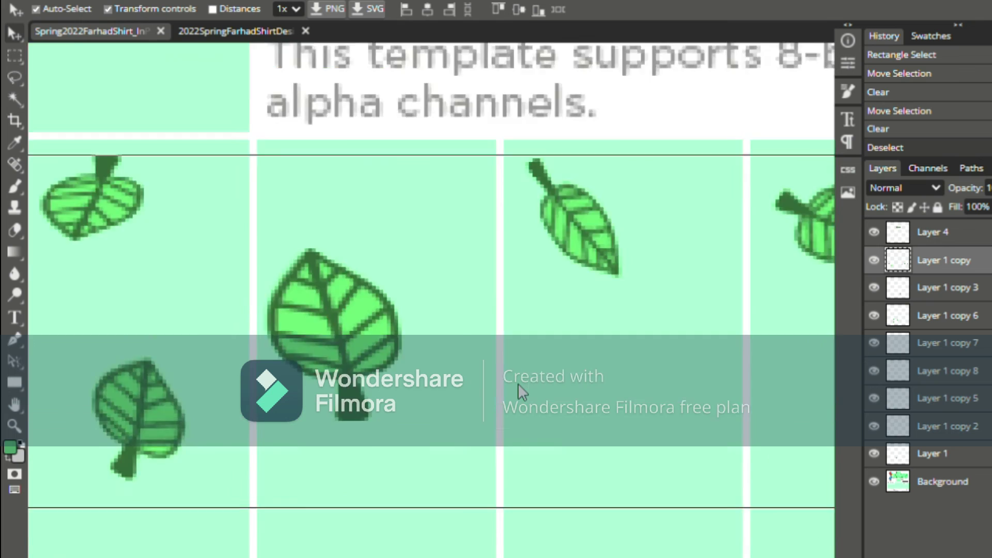
key(m)
drag(471, 243, 583, 361)
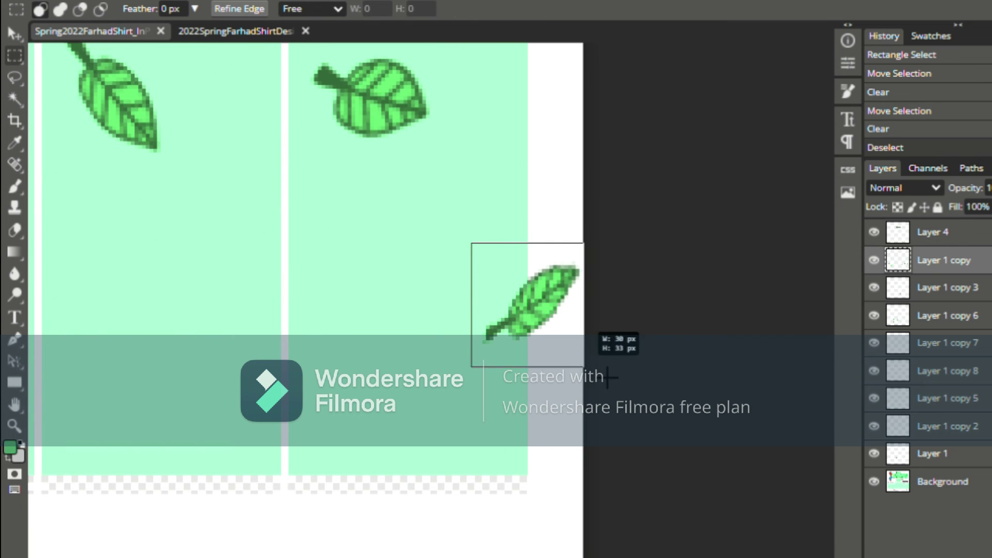
right_click(575, 307)
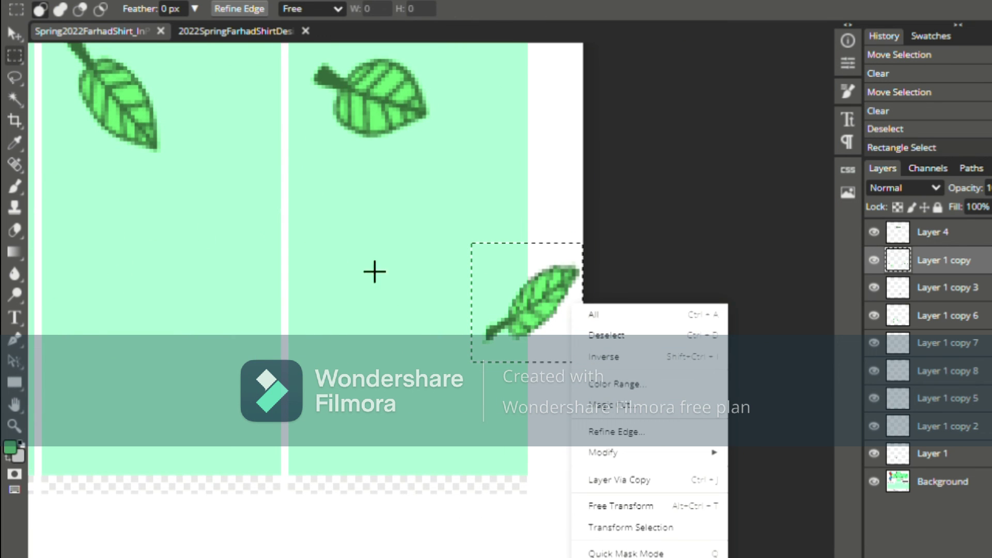
click(17, 230)
mouse_move(561, 271)
mouse_down()
mouse_move(534, 277)
mouse_move(532, 336)
mouse_up()
scroll(557, 278, down, 4)
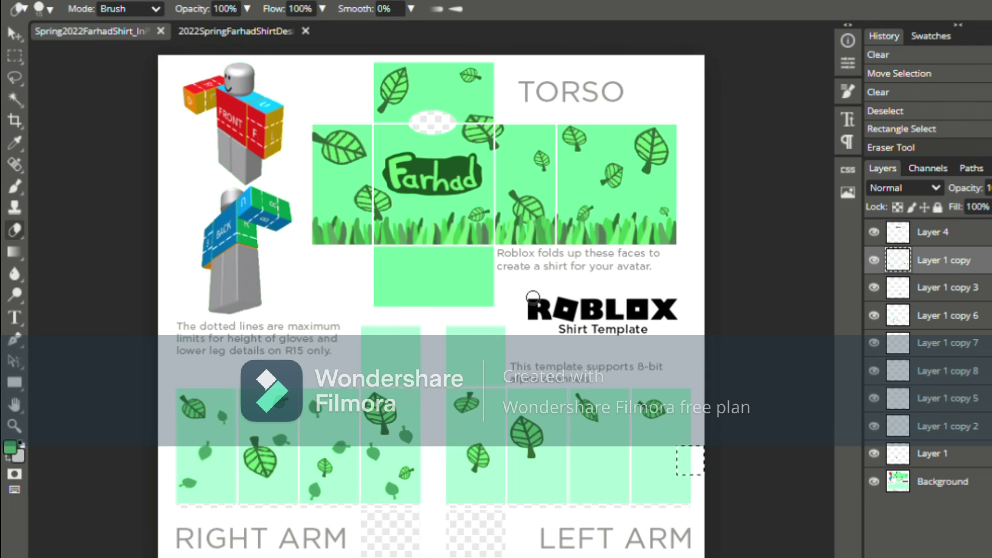
click(145, 1)
click(177, 32)
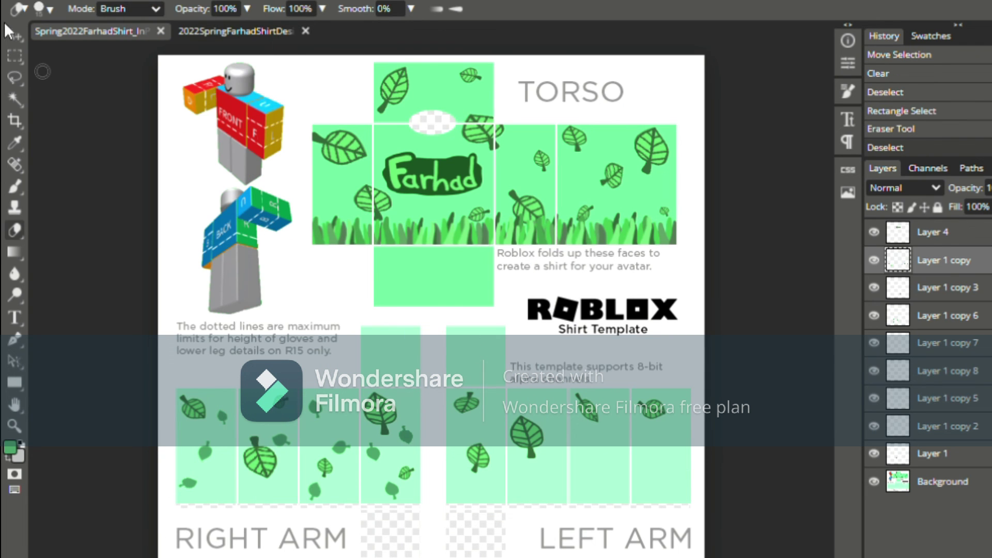
- Duplicate the large leaf on the right arm's fourth panel and move the copy to the lower part of the left arm's fourth panel
click(15, 34)
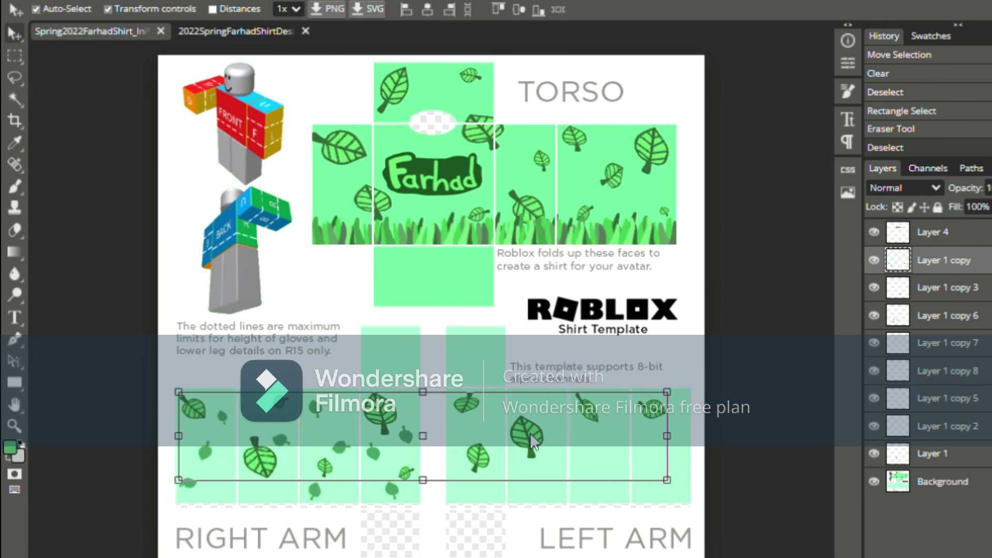
click(373, 421)
right_click(988, 457)
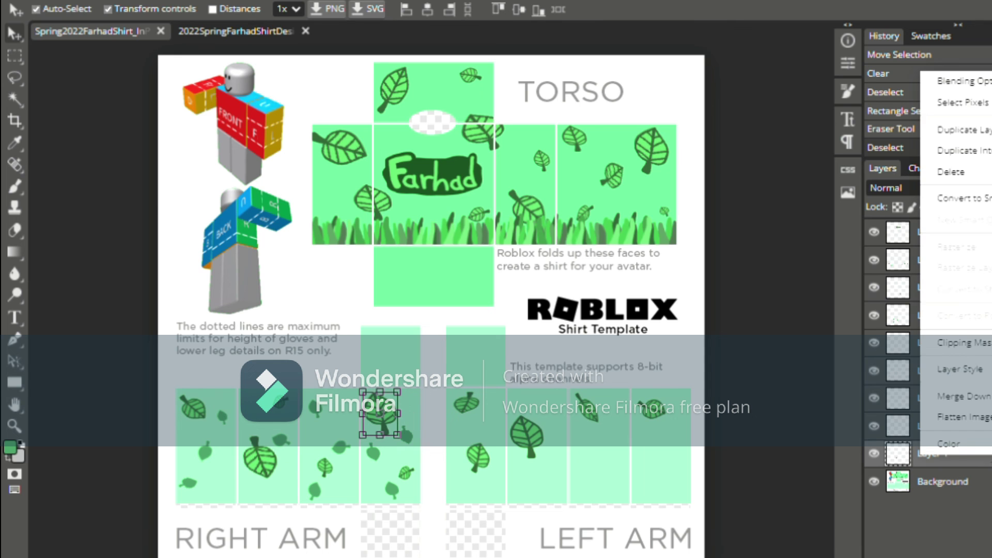
click(954, 149)
click(259, 190)
drag(391, 419, 676, 450)
- Scale the copied leaf to about 51% width and 67% height, fit it inside the left arm's fourth panel, and apply the transform
scroll(677, 452, up, 3)
scroll(681, 457, down, 1)
drag(536, 209, 619, 279)
drag(653, 325, 629, 298)
scroll(352, 333, down, 4)
scroll(356, 341, down, 4)
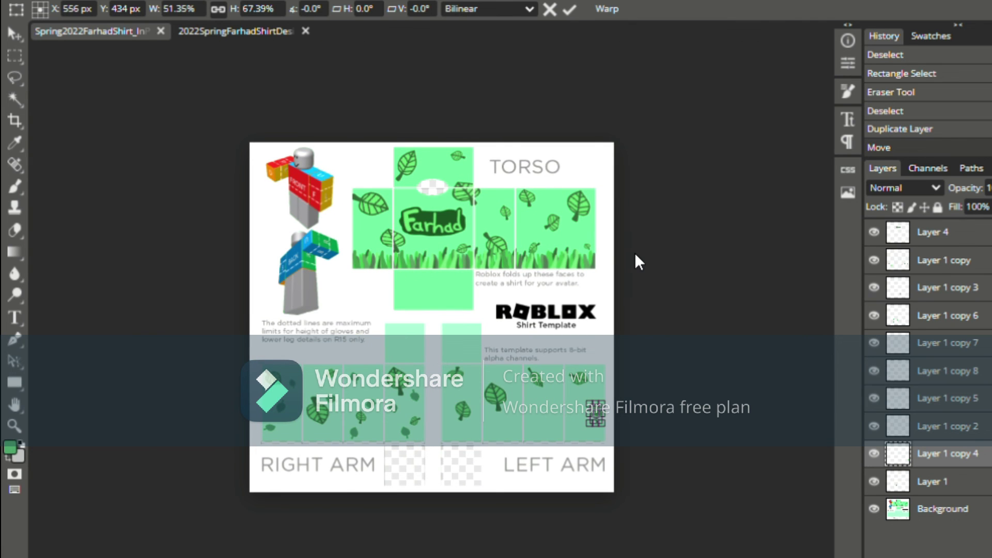
scroll(464, 388, up, 2)
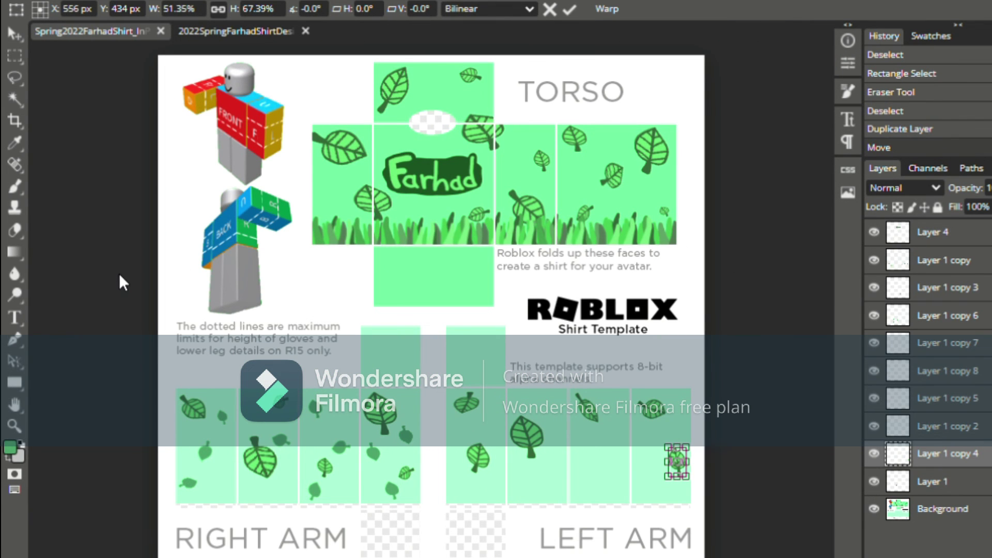
click(964, 519)
scroll(694, 293, right, 6)
click(713, 235)
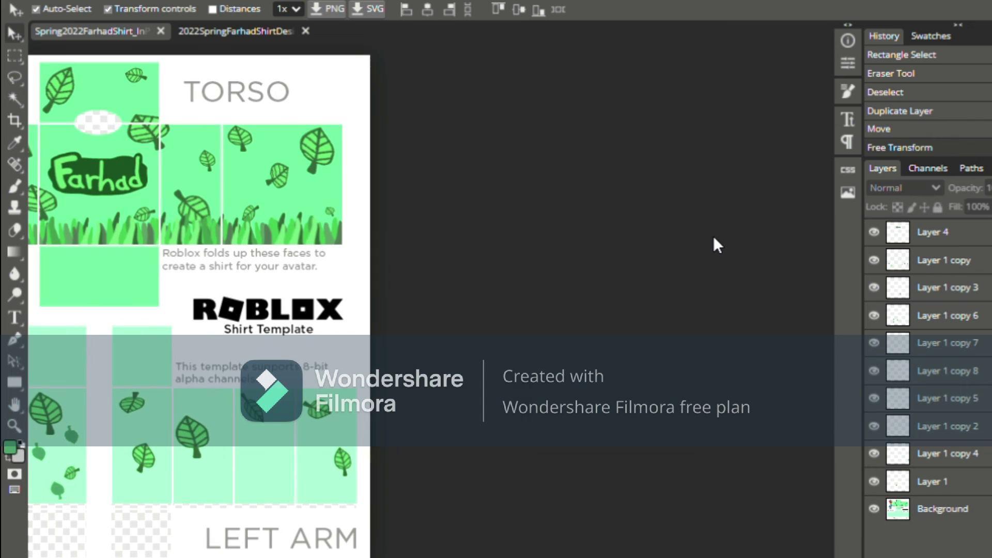
scroll(713, 236, left, 6)
scroll(713, 236, left, 1)
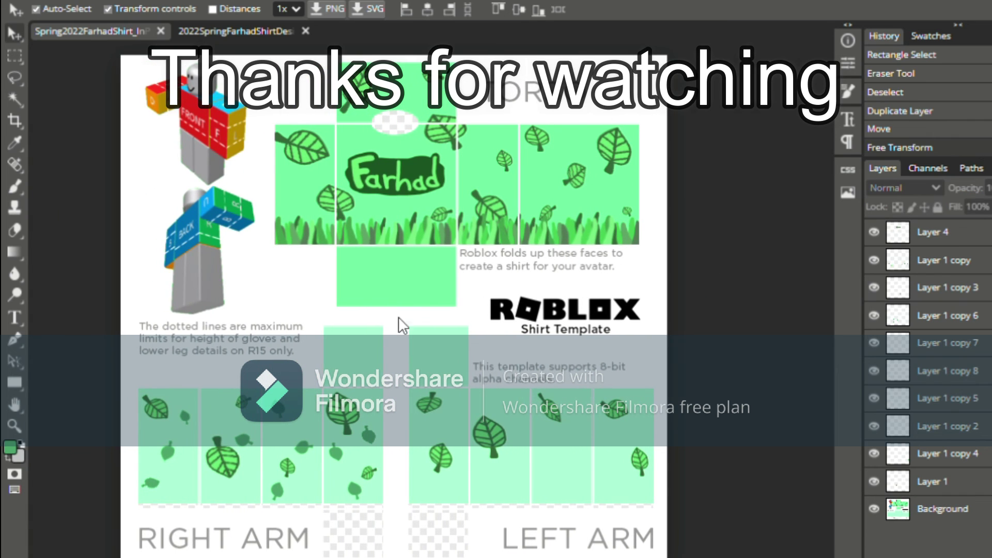